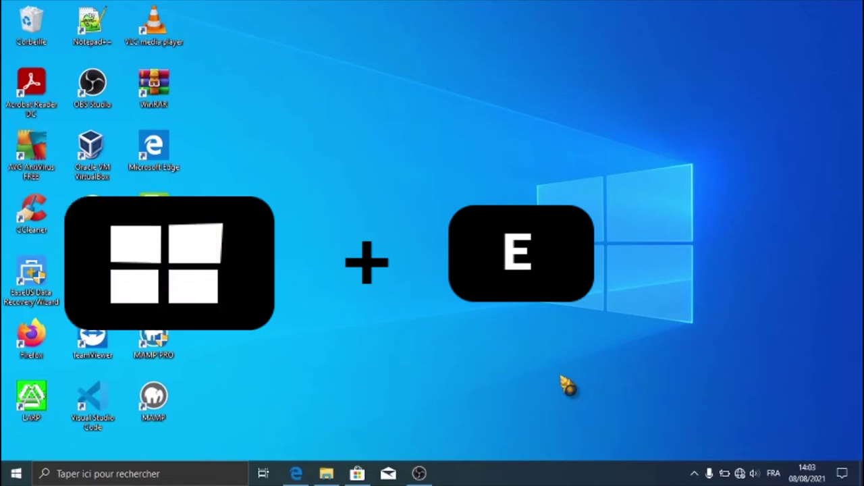
Open a File Explorer window, reposition it slightly higher on the desktop and display Ce PC
key("super+e")
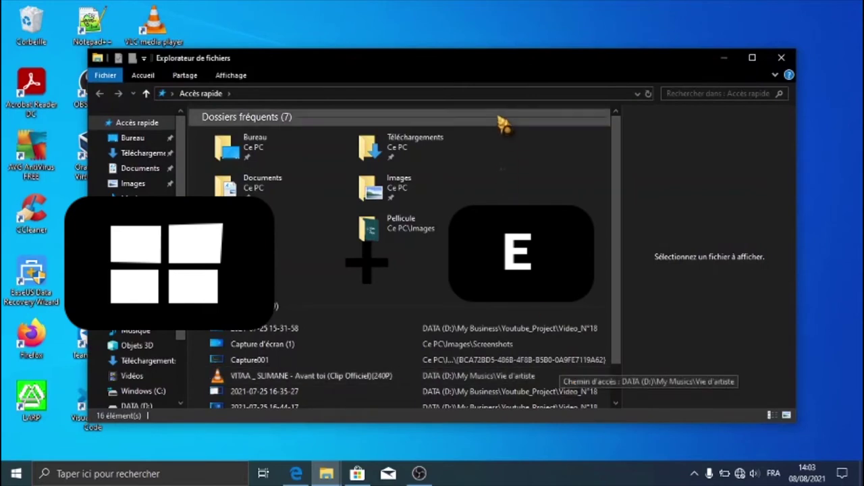
left_click_drag(512, 59, 516, 48)
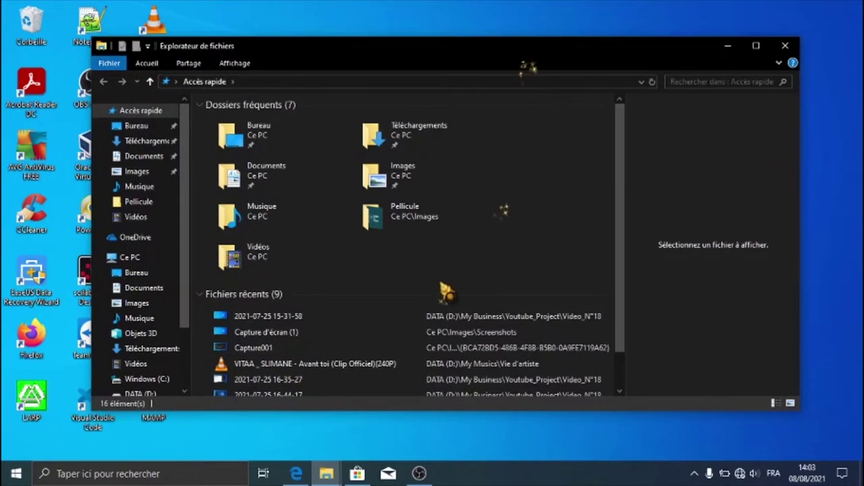
left_click(166, 263)
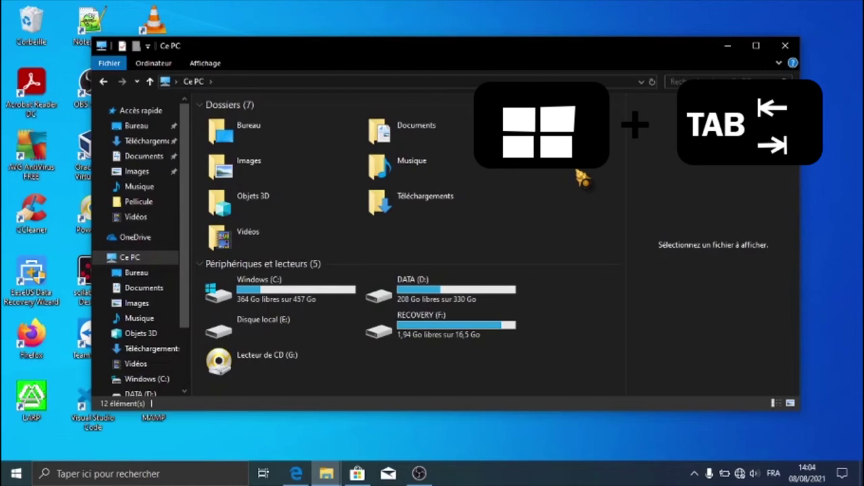
Open Task View and examine the open windows and the activity timeline from today back to 19 juillet
key("super+Tab")
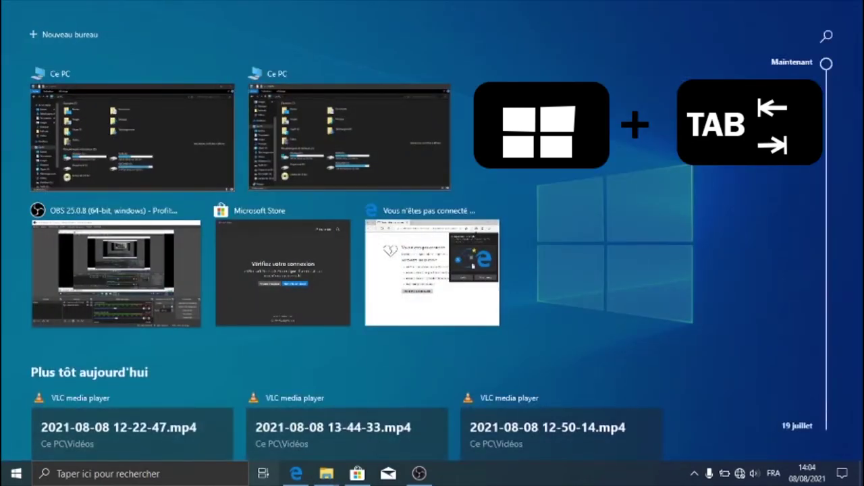
key("Down")
key("Up")
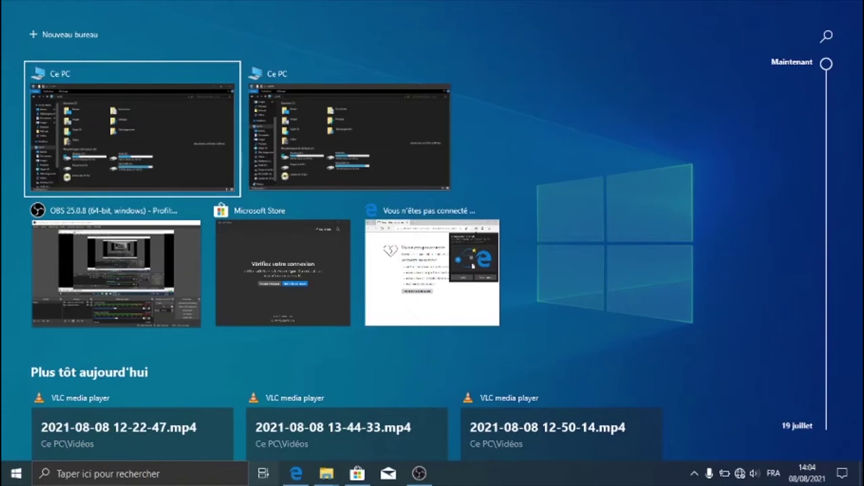
key("Down")
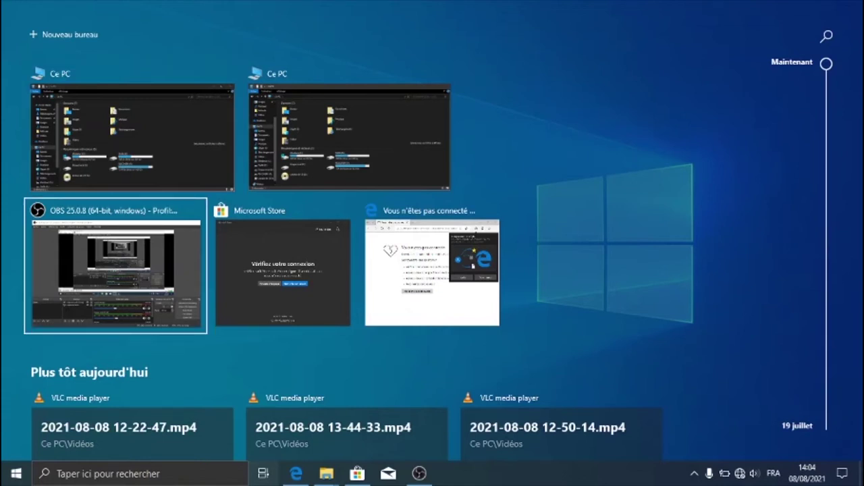
key("Down")
key("Down")
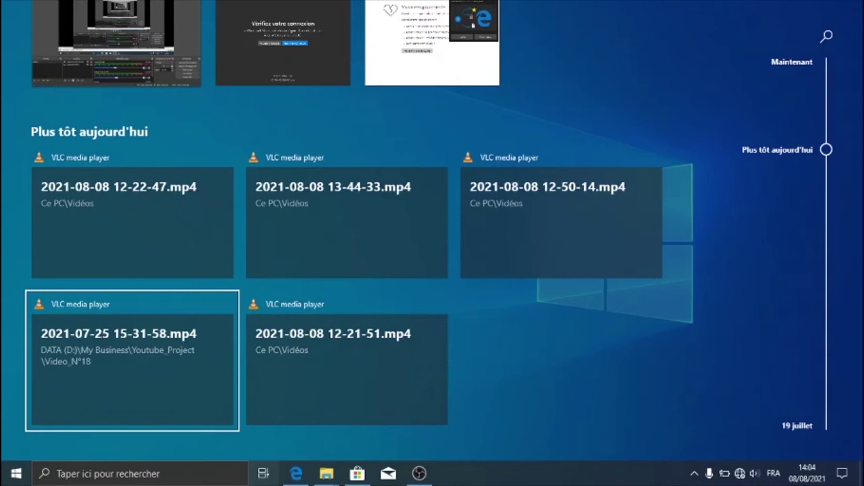
key("Down")
key("Down")
key("Up")
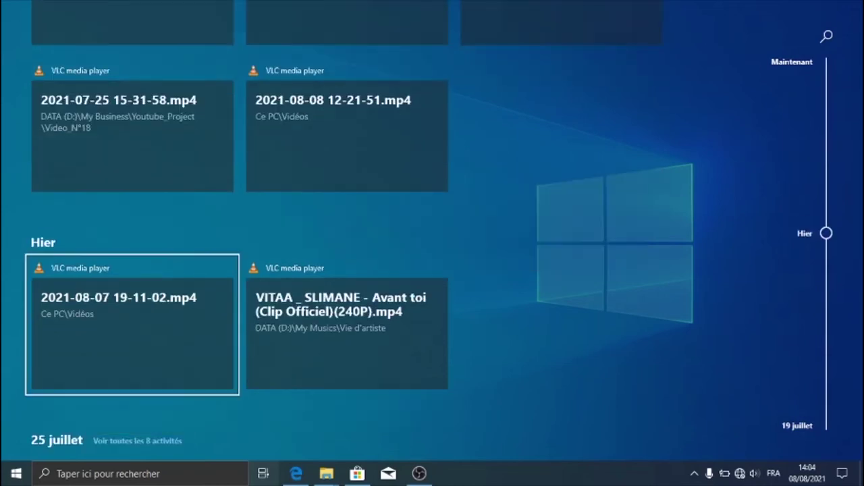
key("Right")
key("Up")
key("Up")
key("Up")
key("Down")
key("Down")
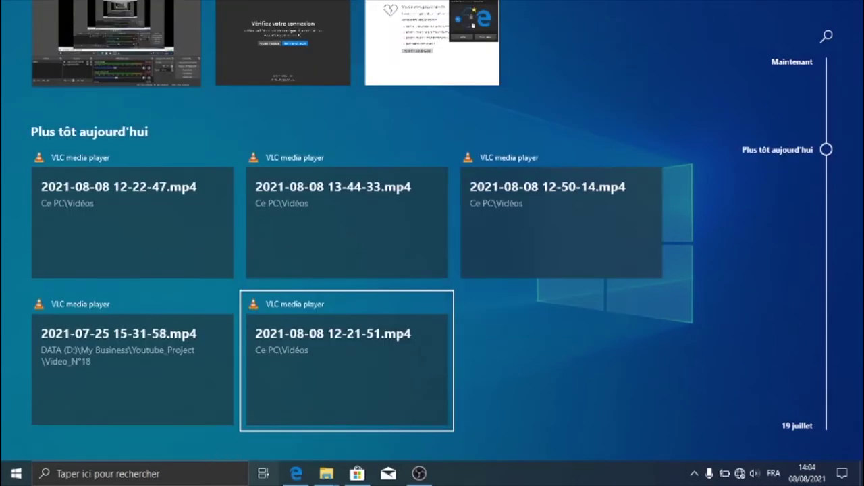
key("Down")
key("Down")
key("Down")
key("Down")
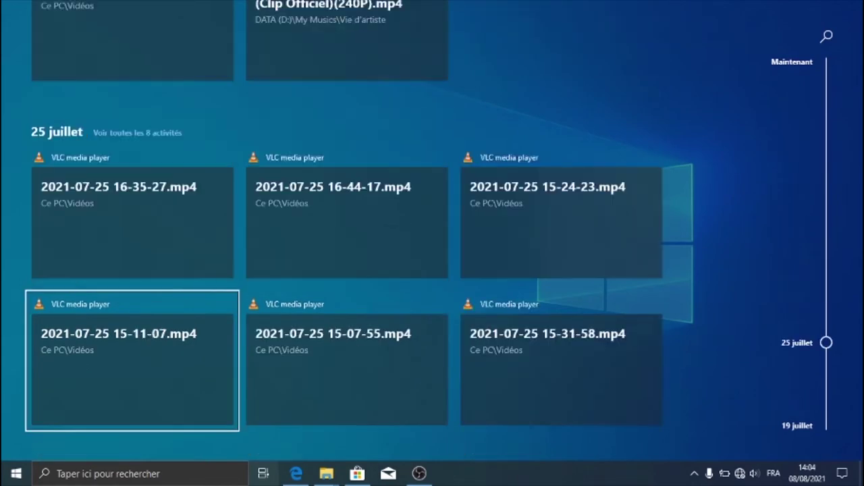
key("Down")
key("Up")
key("Up")
key("Up")
key("Up")
key("Up")
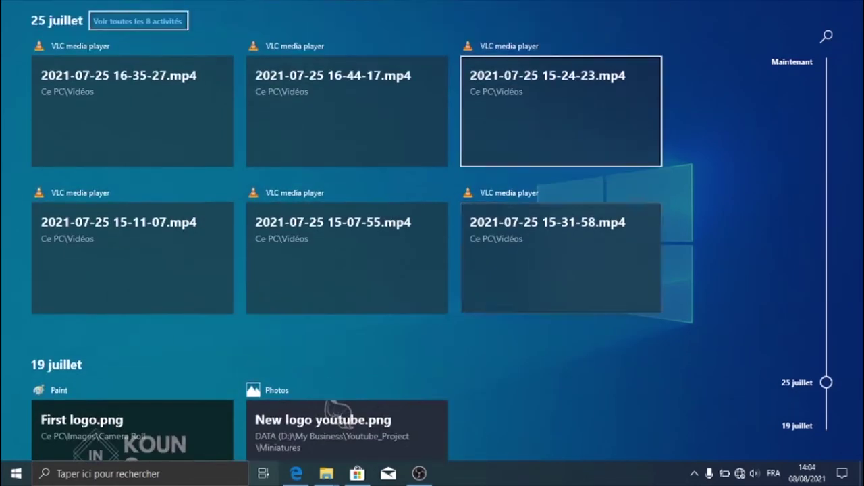
Return to the open windows in Task View and switch to the first Ce PC window, repeating the switch once
key("Up")
key("Up")
key("Up")
key("Down")
key("Up")
key("Down")
key("Left")
key("Up")
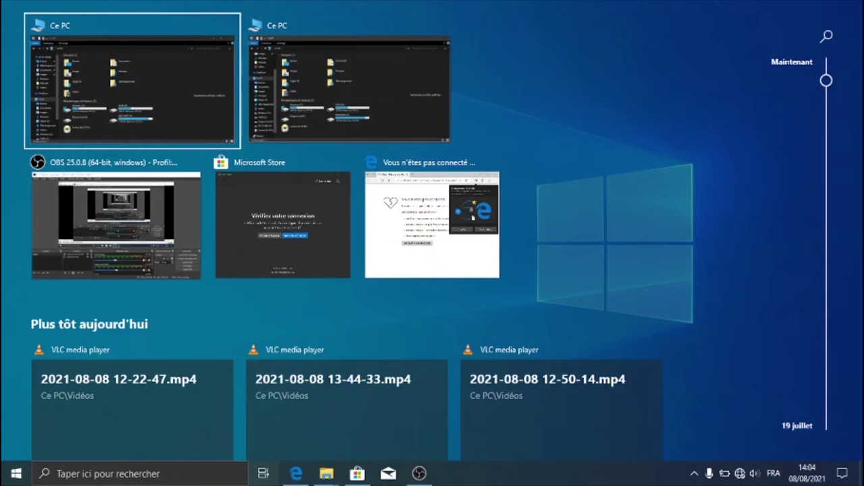
key("Return")
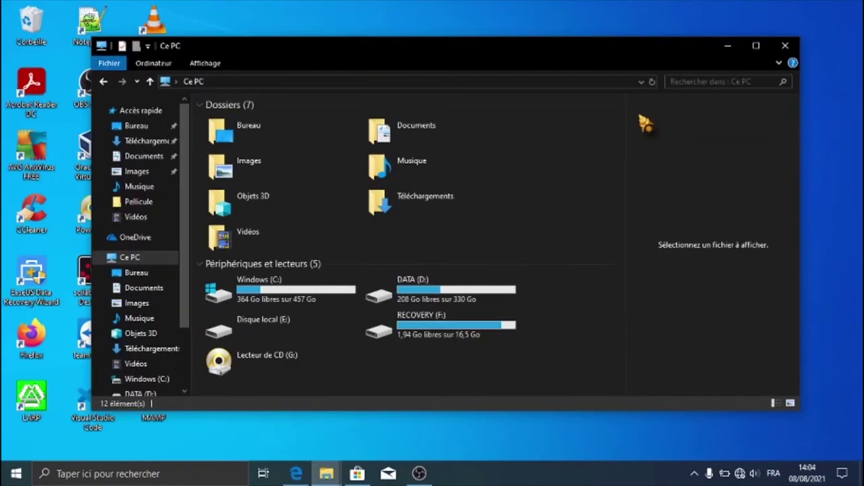
key("super+Tab")
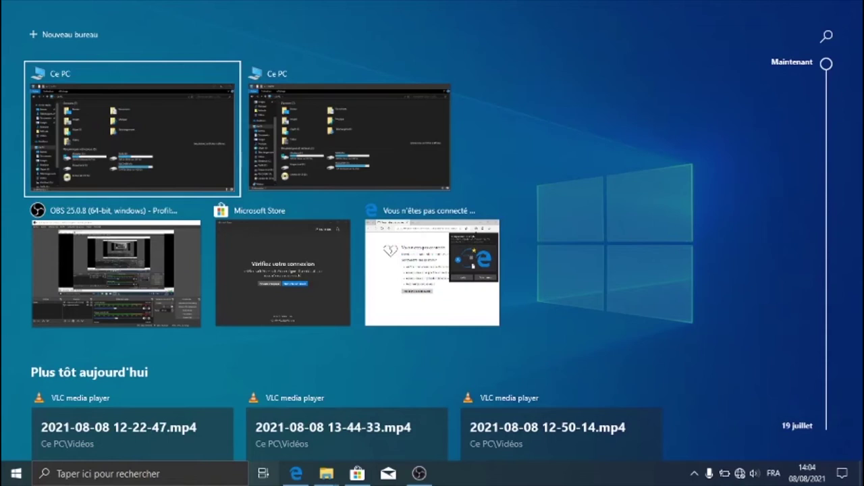
key("Return")
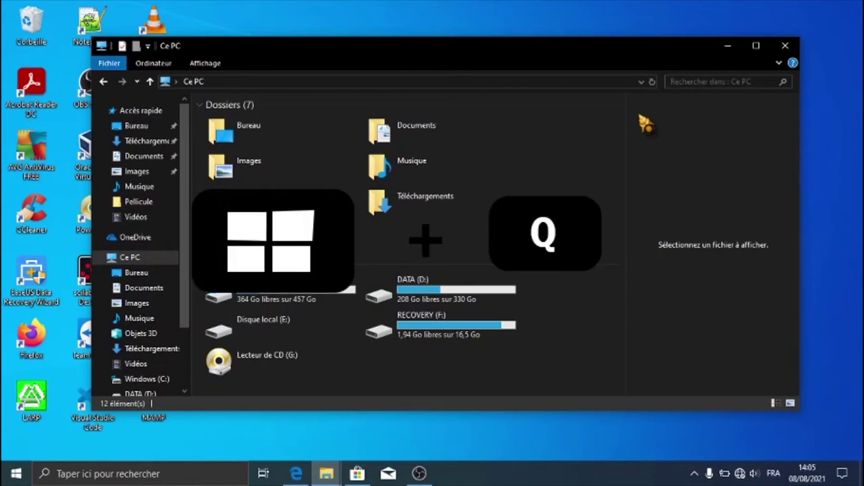
Search Windows for firefox and expand the full list of actions offered for the application
key("super+q")
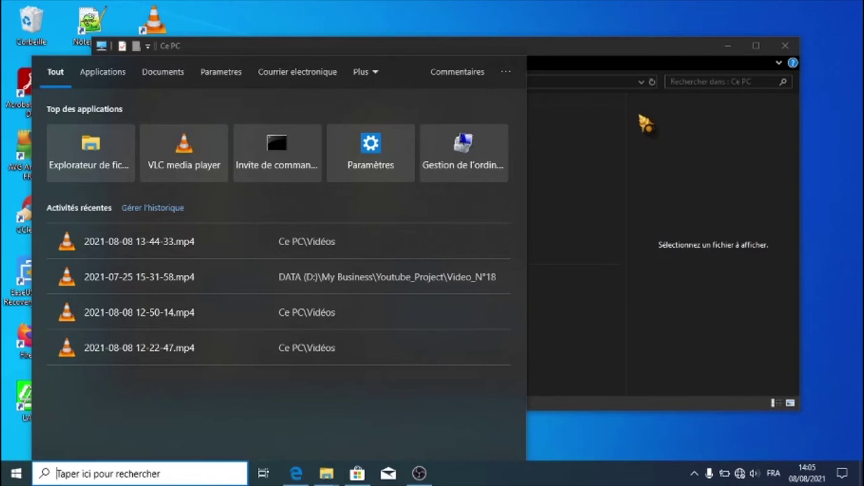
type("firefo")
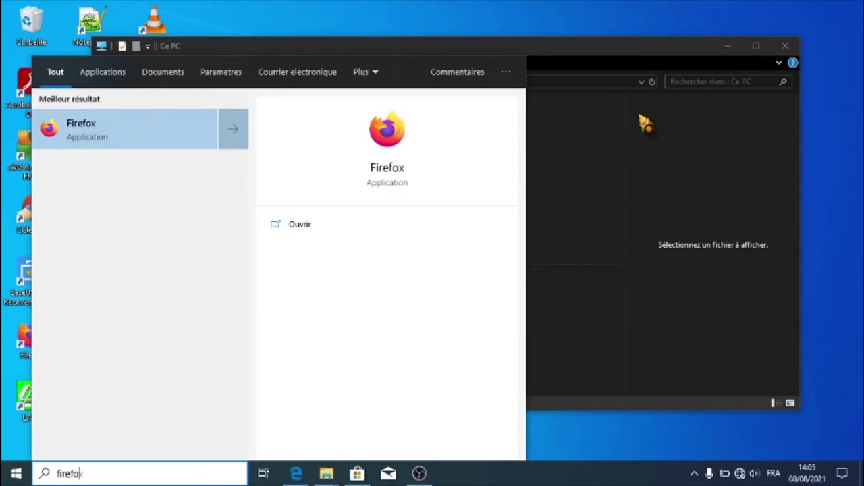
type("x")
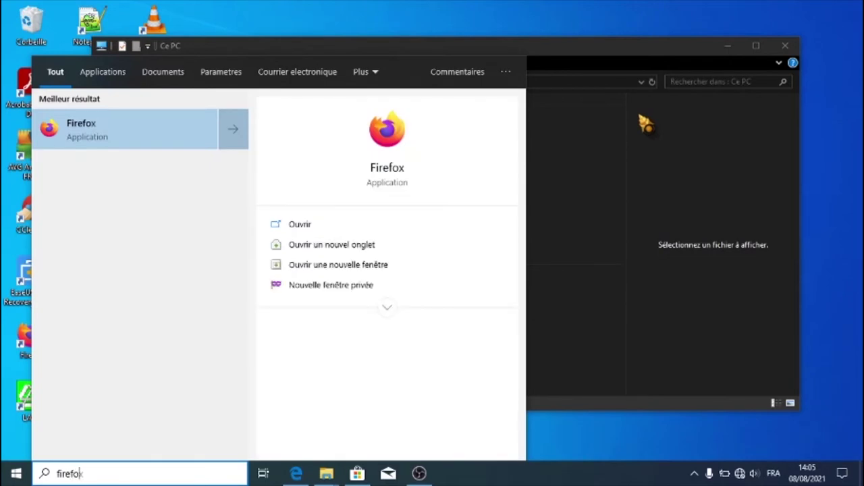
key("Tab")
key("Down")
key("Down")
key("Down")
key("Down")
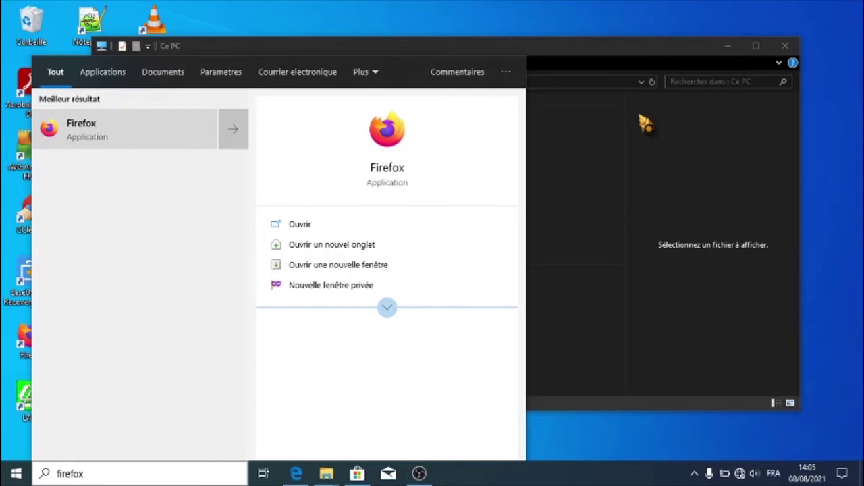
key("Return")
Examine the actions offered for Firefox in the search result, from administrator launch to opening a new tab
key("Up")
key("Up")
key("Up")
key("Up")
key("Up")
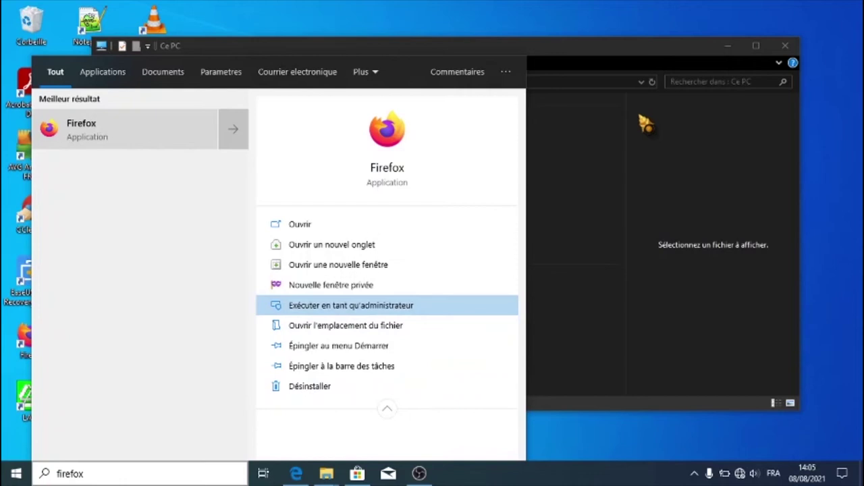
key("Up")
key("Up")
key("Up")
key("Up")
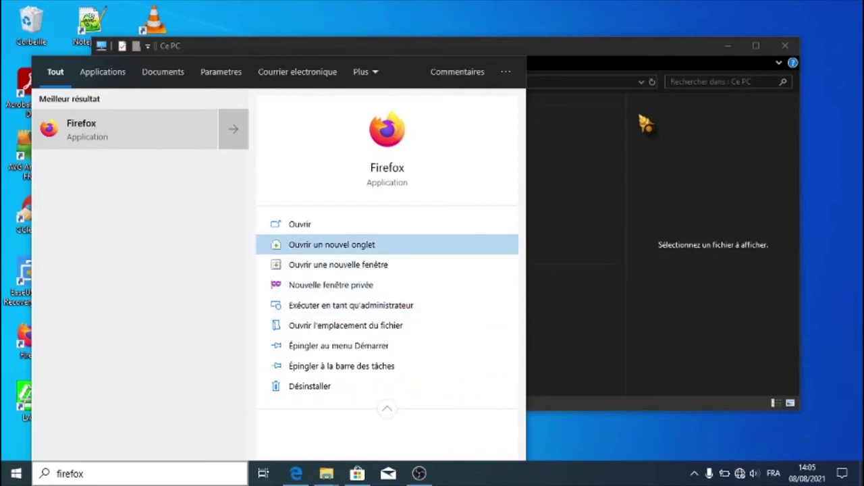
key("Down")
key("Down")
key("Down")
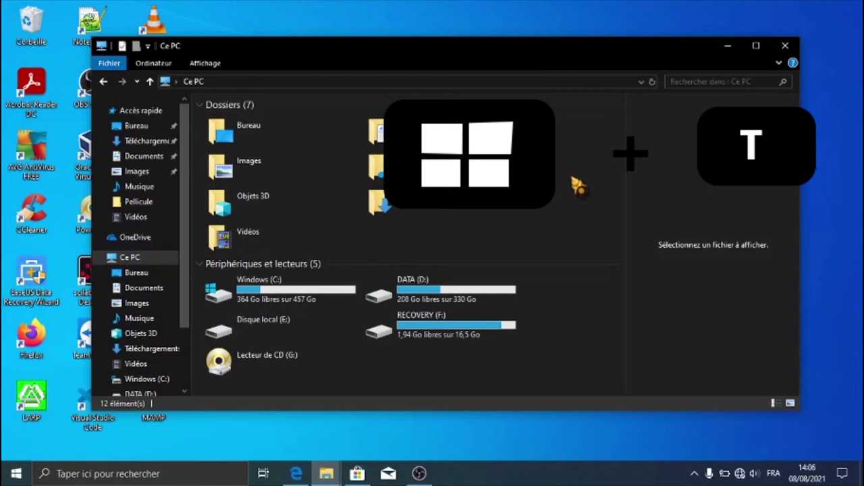
Cycle the focus through the taskbar applications from Microsoft Edge to OBS, previewing their open windows
key("super+t")
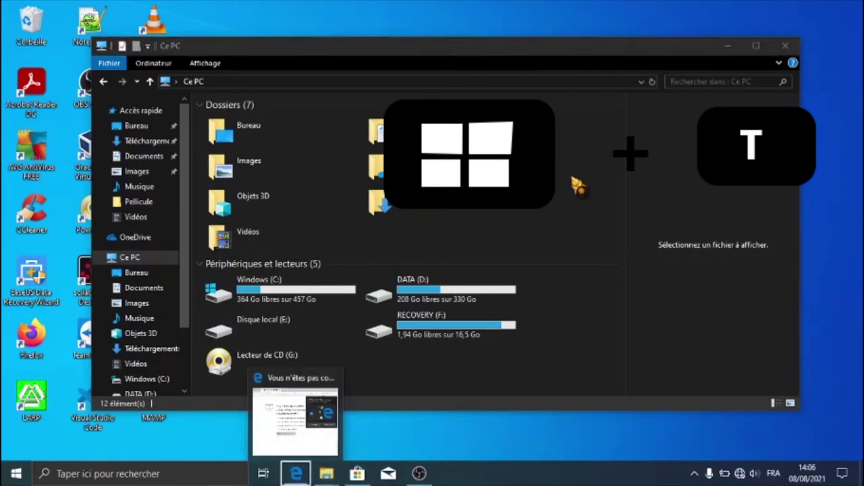
key("super+t")
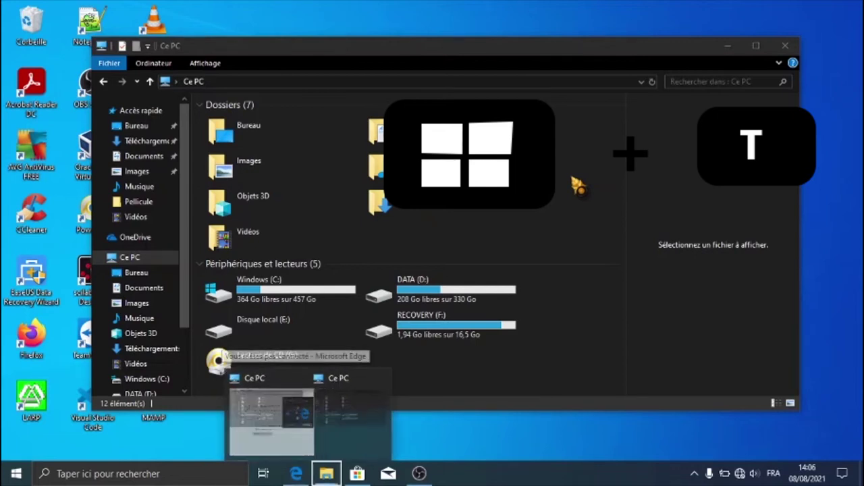
key("super+t")
key("super+t")
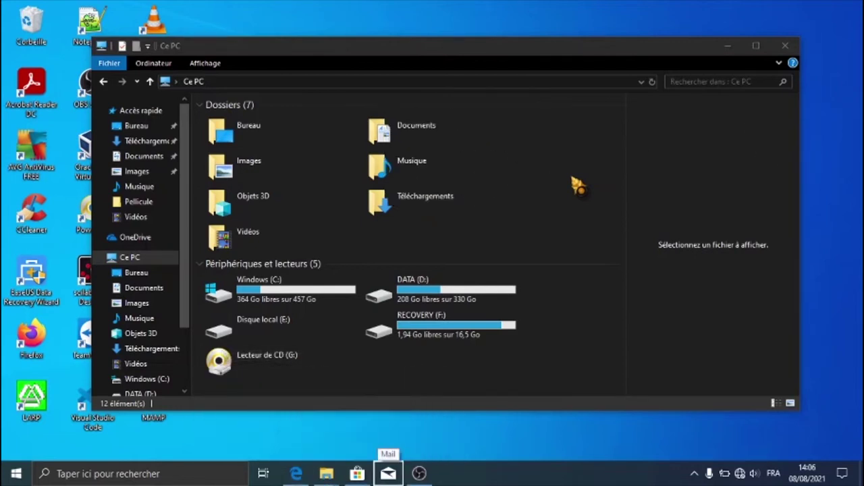
key("super+t")
Move the taskbar focus back and forth between the applications to preview the File Explorer and Microsoft Store windows
key("Left")
key("Left")
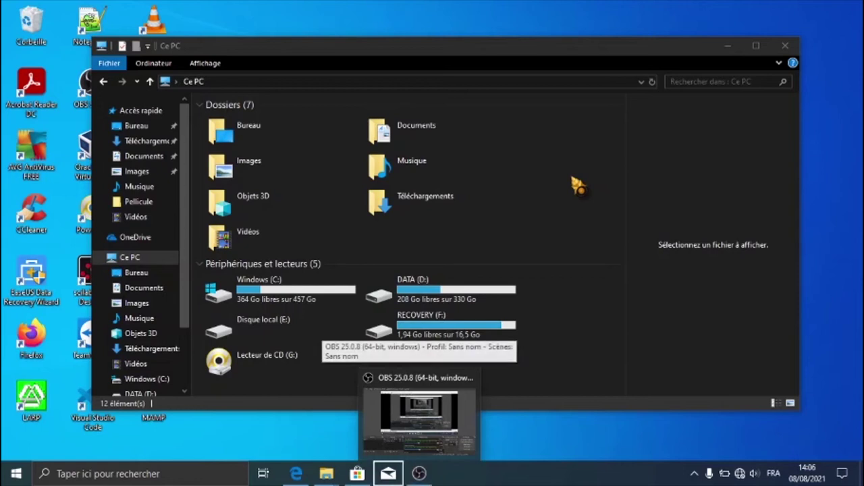
key("Left")
key("Left")
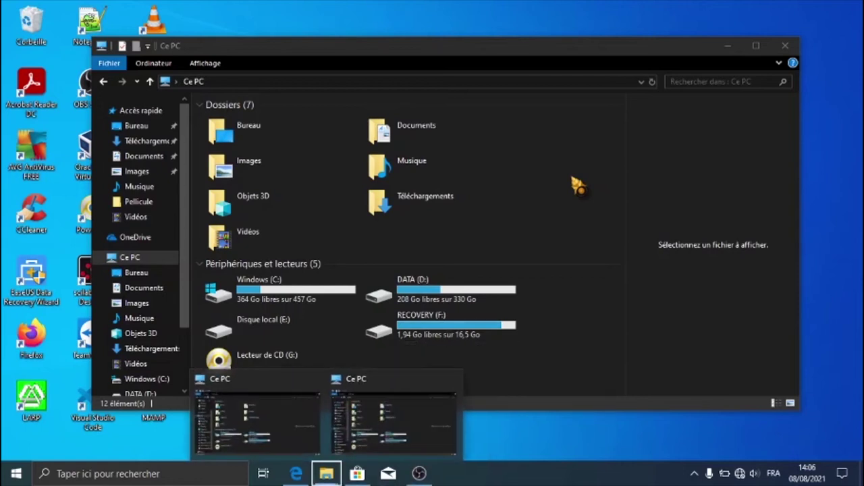
key("Right")
key("Right")
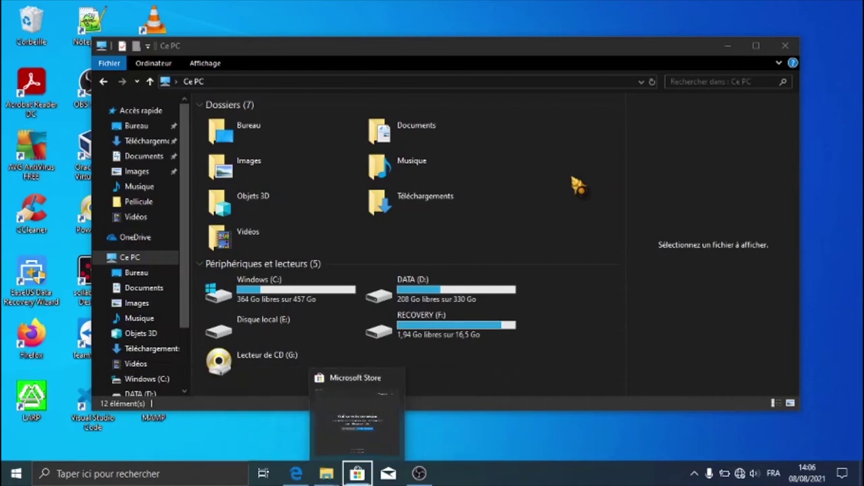
key("Right")
key("Right")
key("Left")
key("Left")
key("Left")
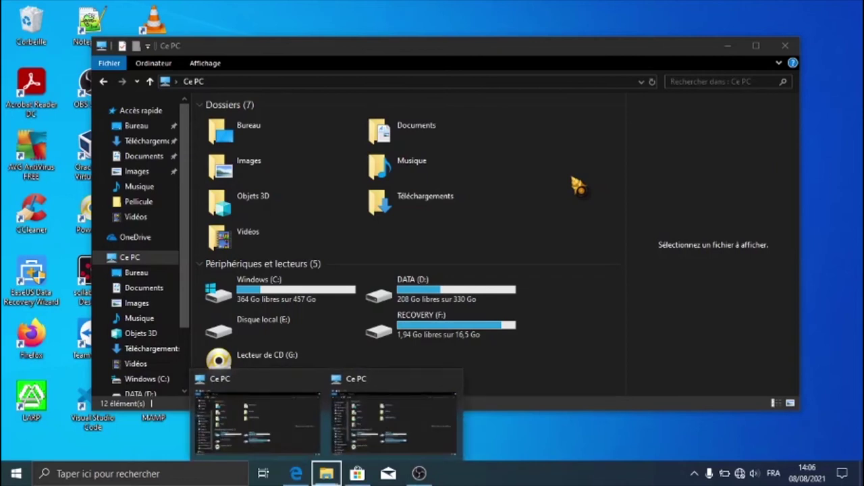
key("Left")
Enter File Explorer's taskbar window previews and switch to the second Ce PC window
key("Right")
key("Up")
key("Right")
key("Left")
key("Right")
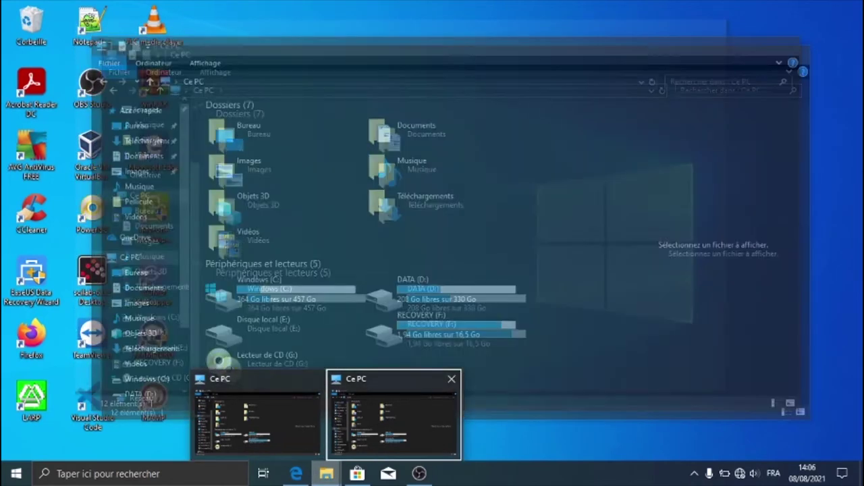
key("Return")
key("super+t")
key("super+t")
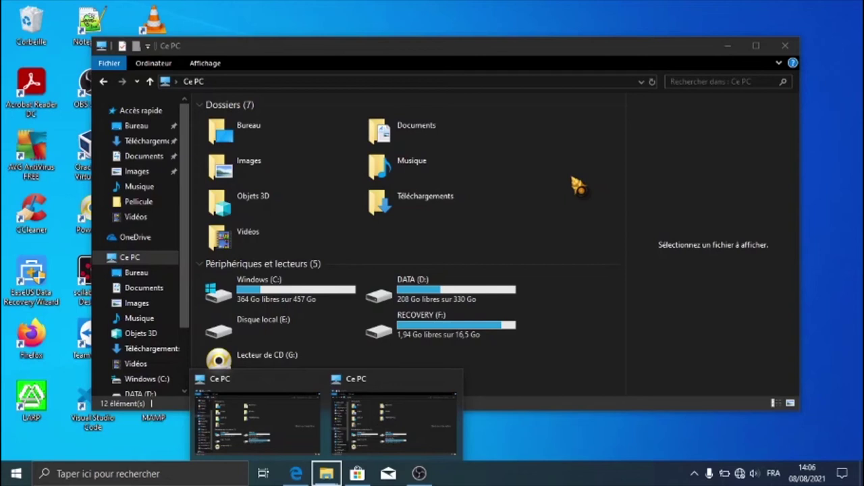
key("Escape")
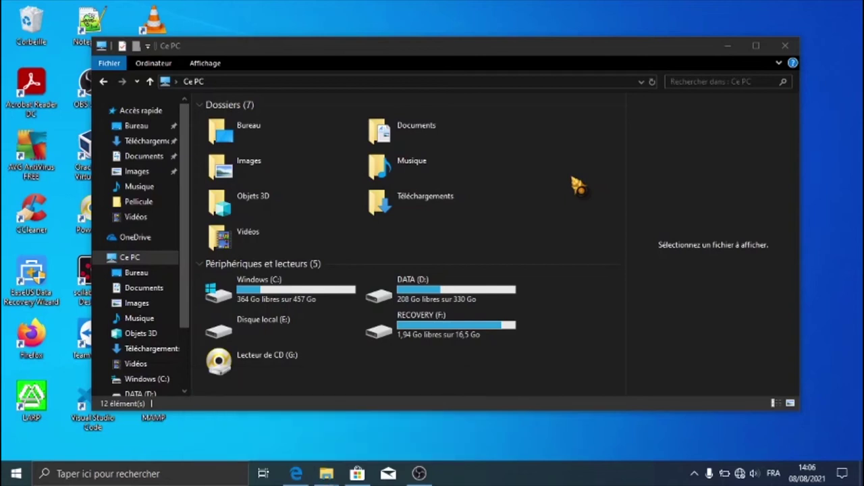
left_click(579, 187)
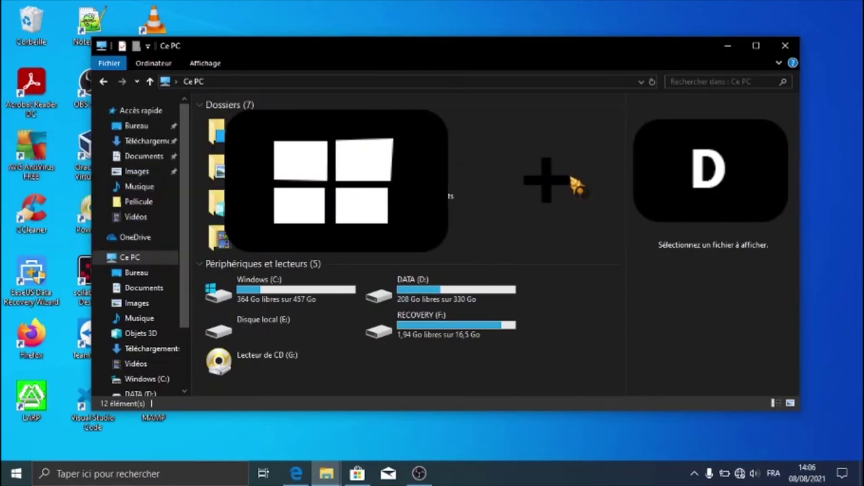
Minimize all open windows to show the desktop, and restore them
key("super+d")
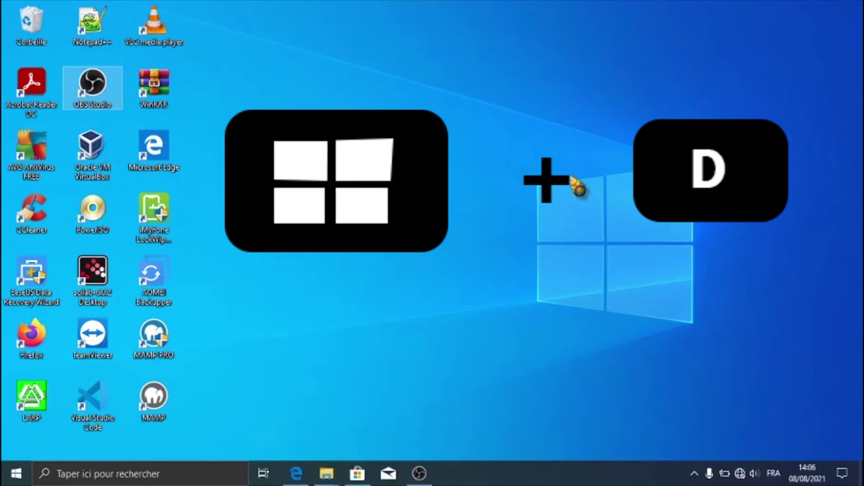
key("super+d")
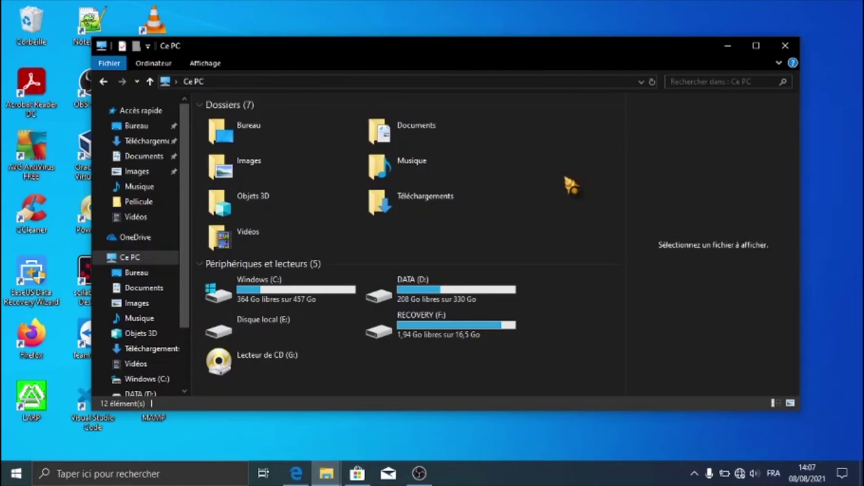
Show the desktop once more and bring the Ce PC window back
key("super+d")
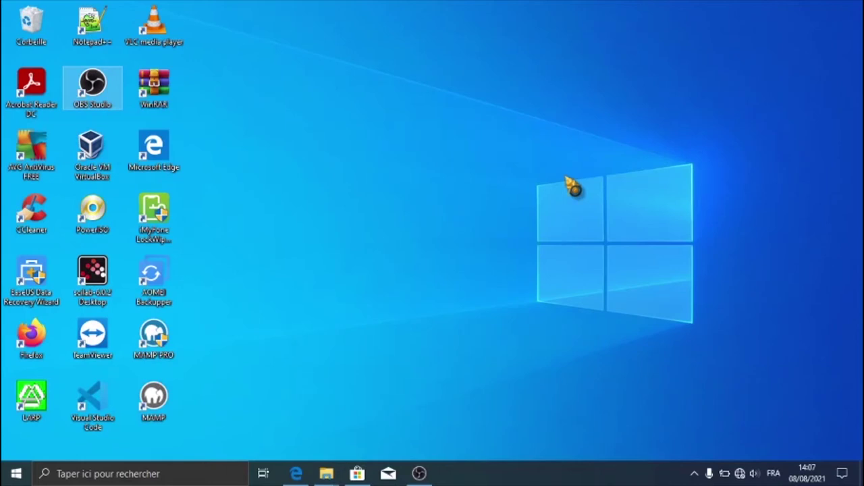
key("super+e")
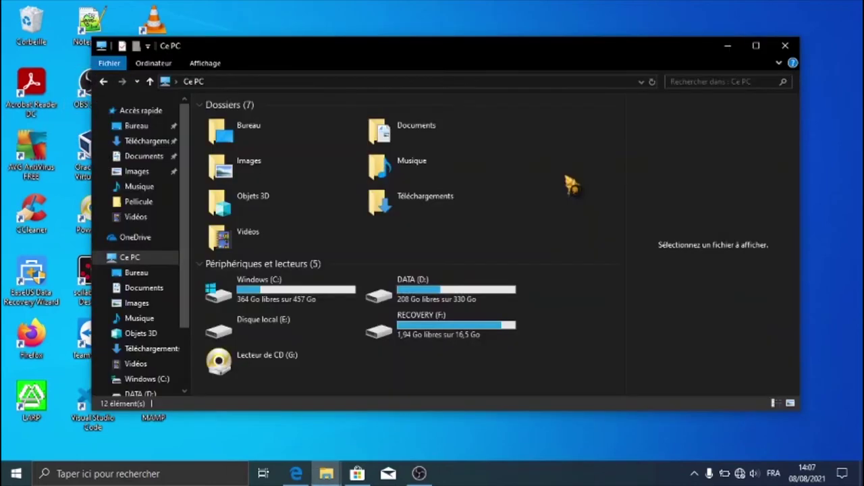
Cycle through the open windows in the window switcher and bring the Microsoft Store and Microsoft Edge windows to the front
key("alt+Tab")
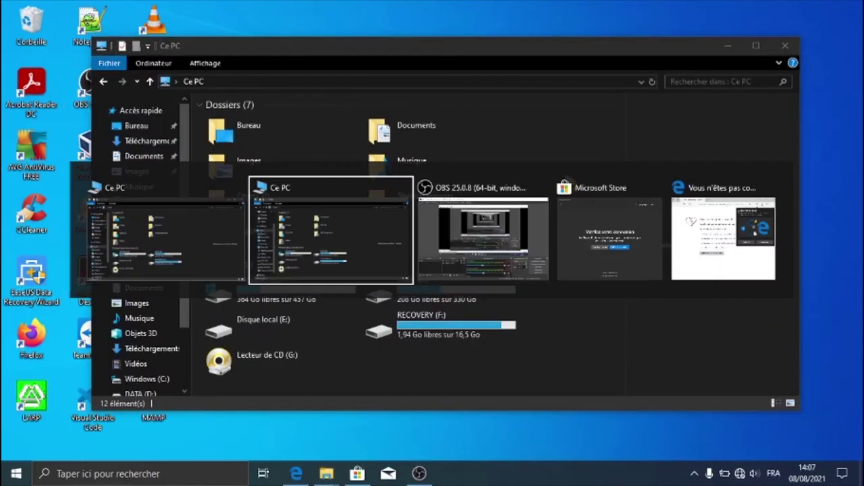
key("alt+Tab")
key("Tab")
key("alt+shift+Tab")
key("alt+Tab")
key("alt+Tab")
key("alt+Tab")
key("alt+Tab")
key("Tab")
key("alt+Tab")
key("Tab")
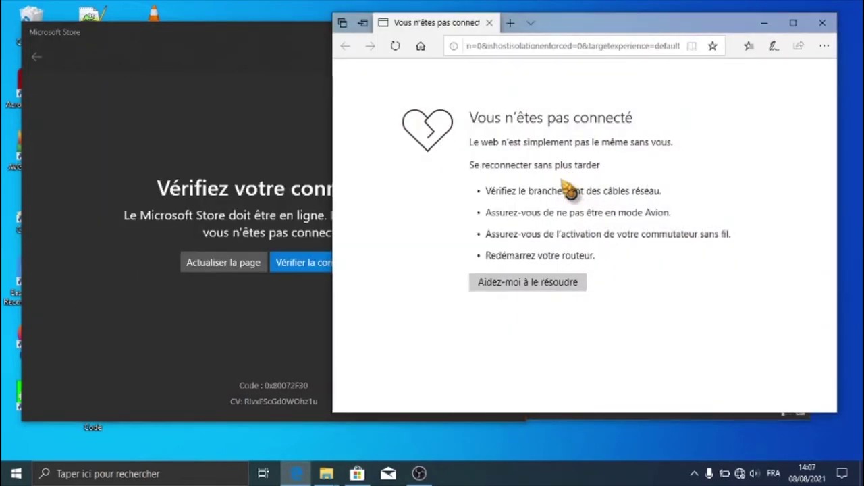
Toggle between the desktop and the open windows, and reopen the Ce PC window from the taskbar previews
key("super+d")
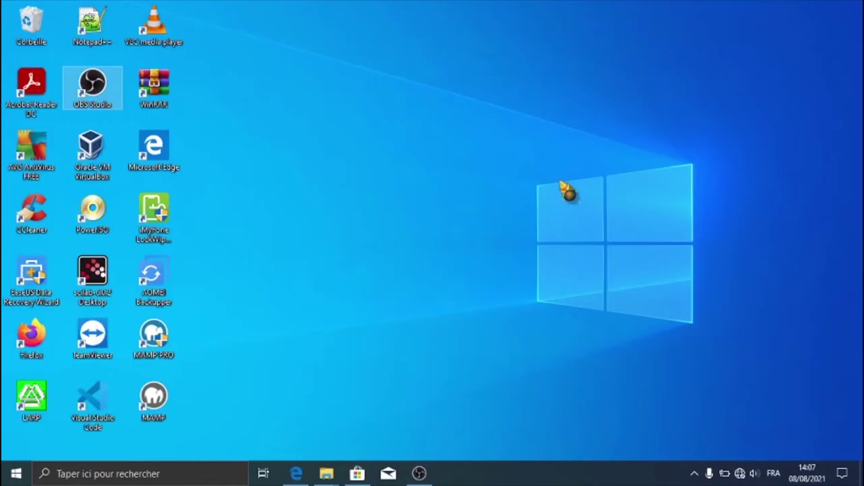
key("super+d")
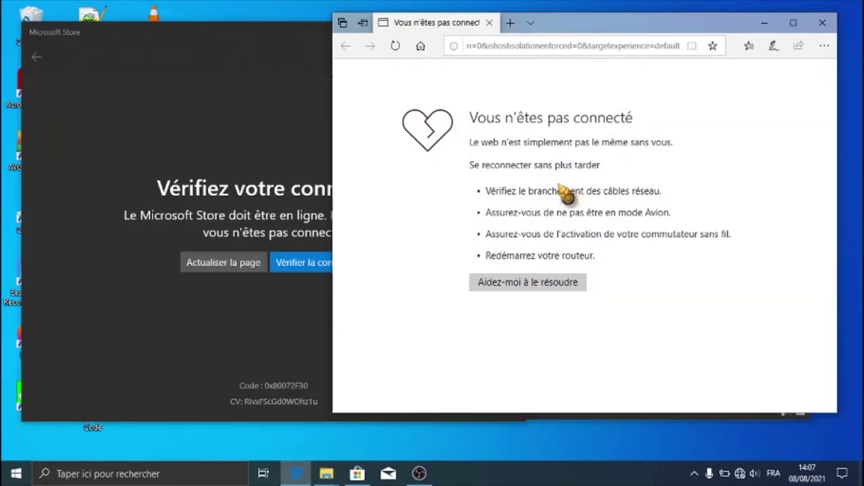
key("super+d")
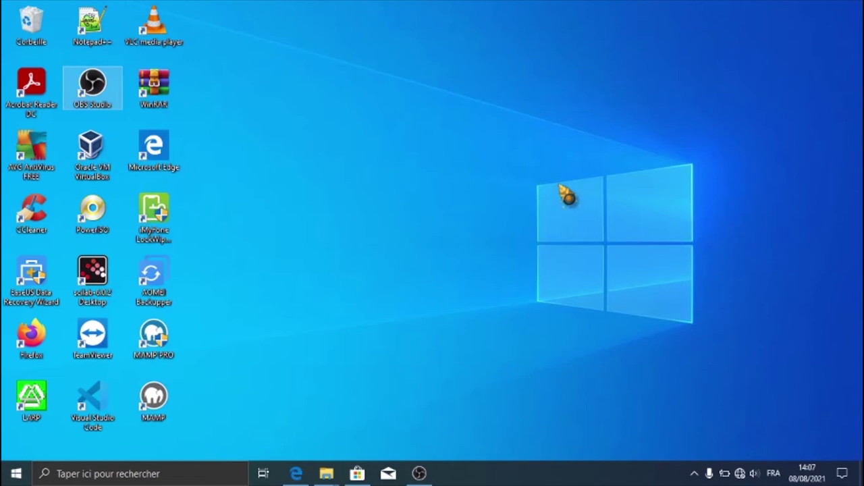
left_click(341, 472)
left_click(385, 416)
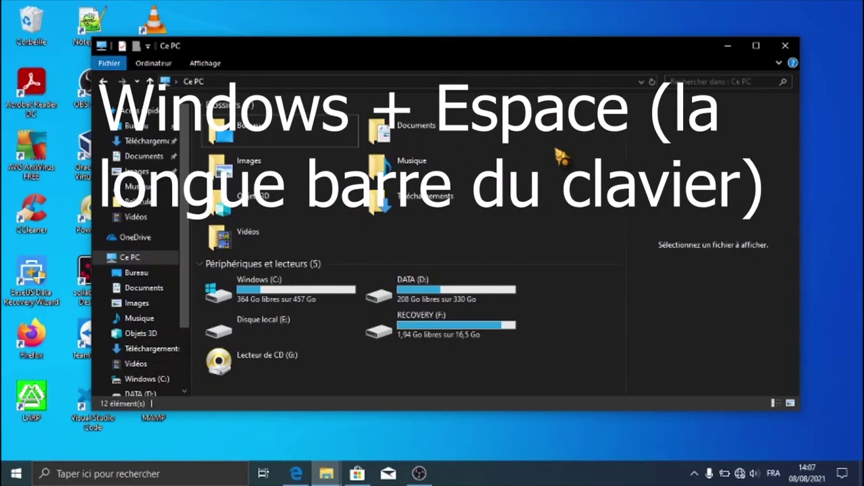
Switch the keyboard input language back and forth between Français (France) and Français (Cameroun)
key("super+space")
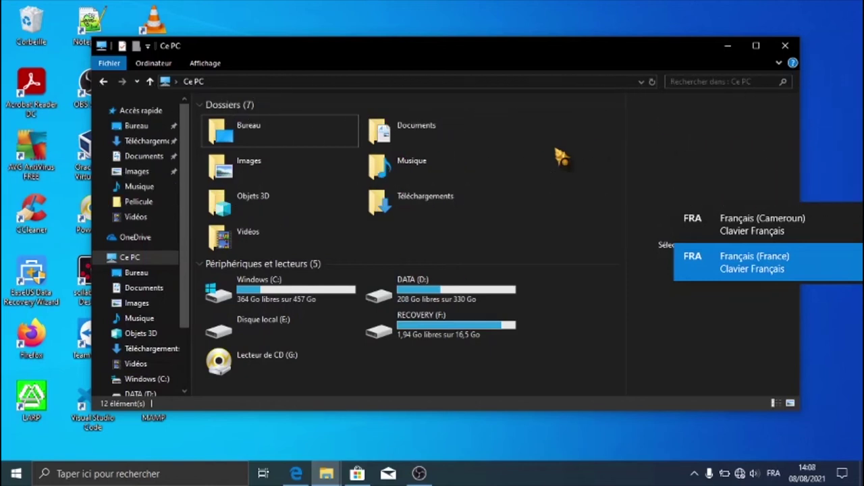
key("super+space")
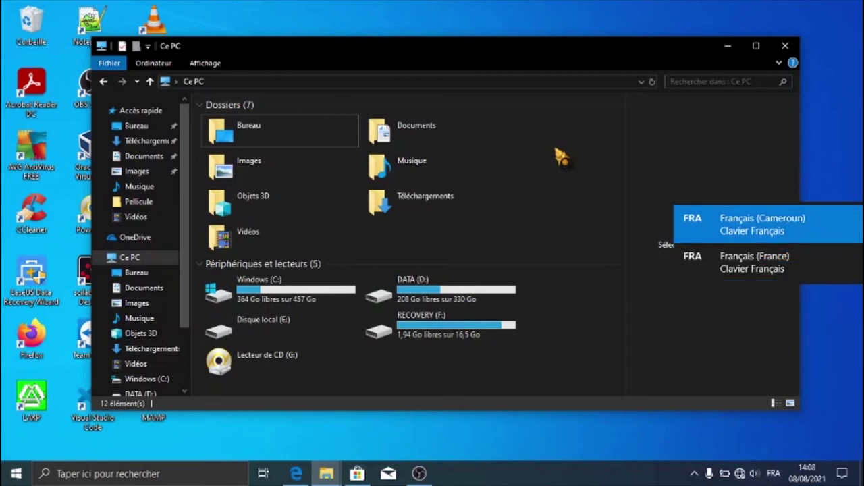
key("super+space")
key("super+space")
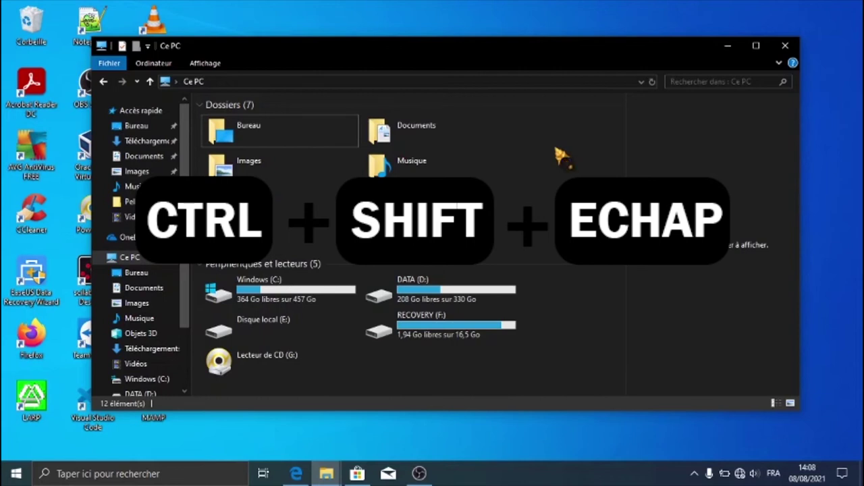
Open Task Manager directly, examine its running applications and background processes, and close it
key("ctrl+shift+Escape")
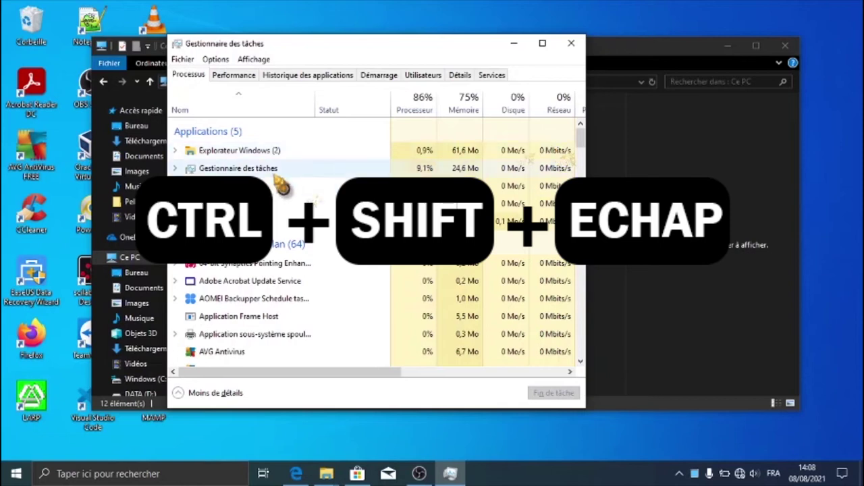
scroll(284, 165, "down", 2)
scroll(307, 259, "up", 2)
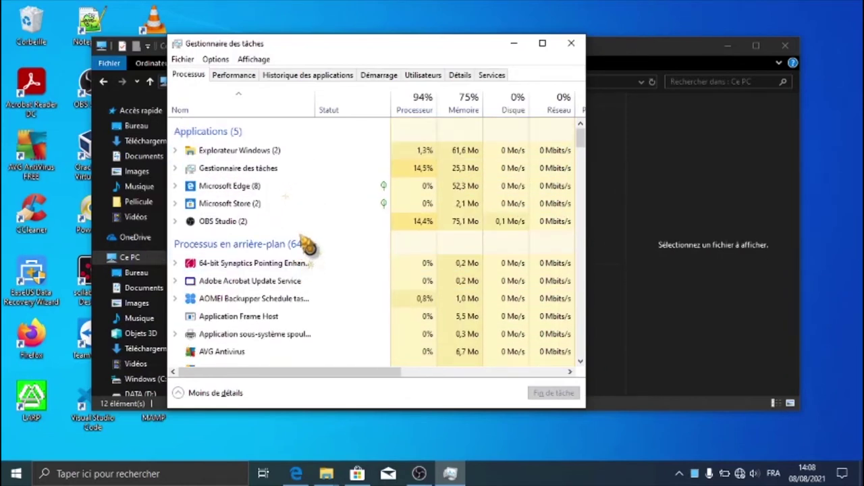
scroll(308, 253, "down", 2)
scroll(307, 246, "up", 1)
scroll(309, 246, "down", 8)
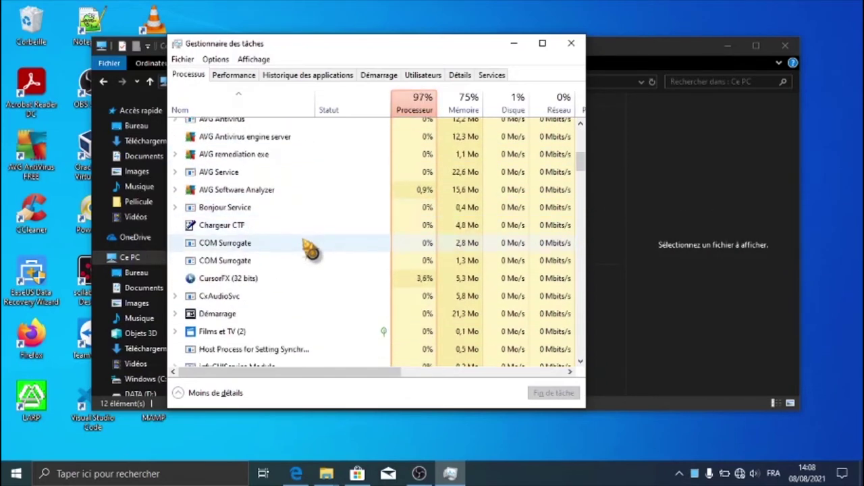
scroll(310, 251, "up", 1)
scroll(309, 248, "up", 8)
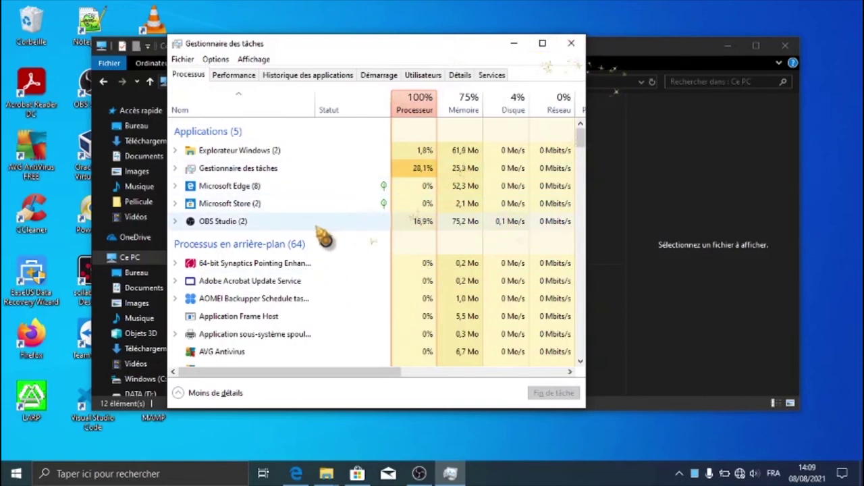
left_click(574, 45)
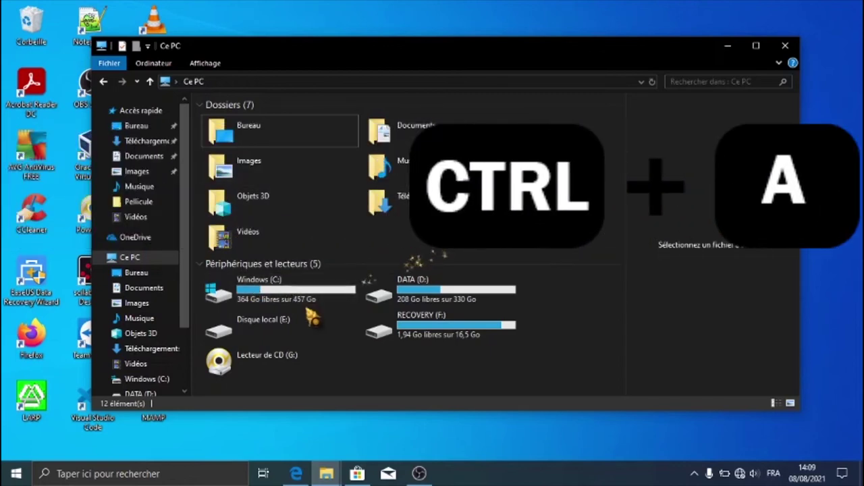
Open the Windows (C:) drive and select all its files and folders
double_click(307, 289)
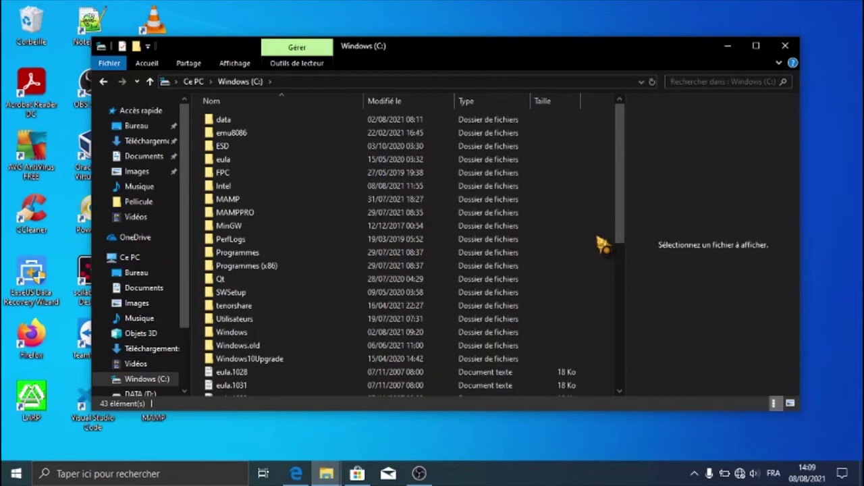
key("ctrl+a")
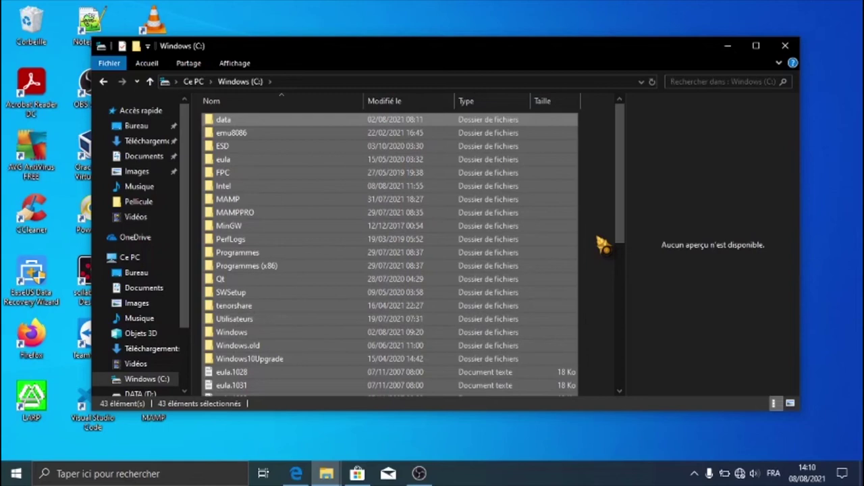
Try the copy, cut and paste commands on all selected items in Windows (C:), and clear the selection
key("ctrl+c")
key("ctrl+x")
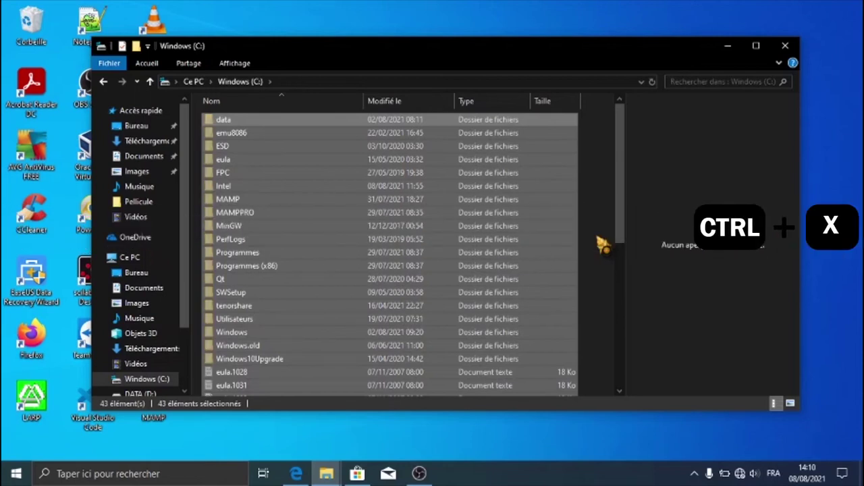
key("ctrl+v")
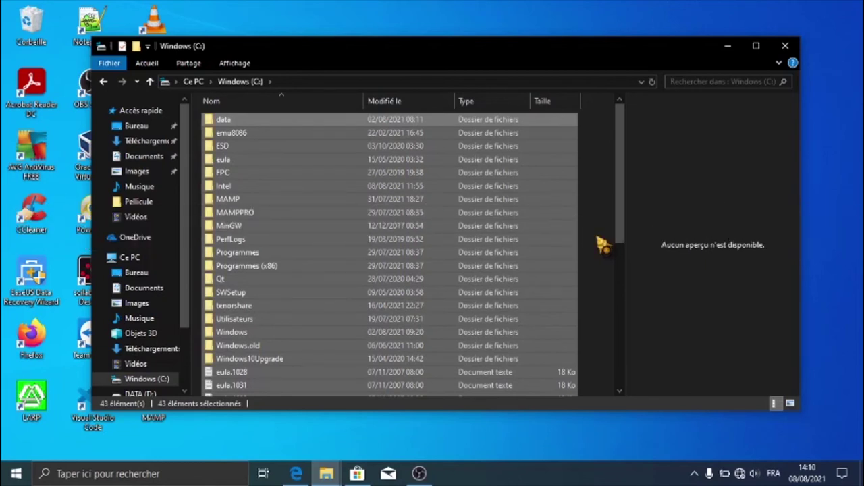
left_click(603, 245)
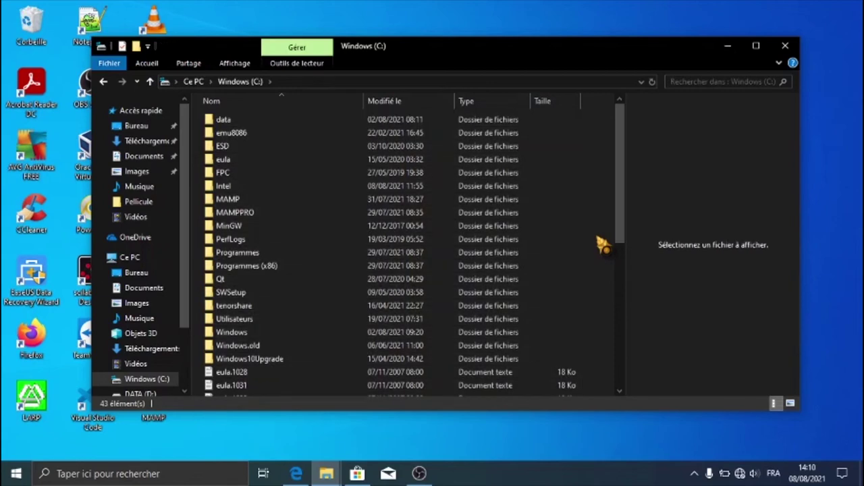
Return to Ce PC, search it for "file" and dismiss the search
left_click(158, 257)
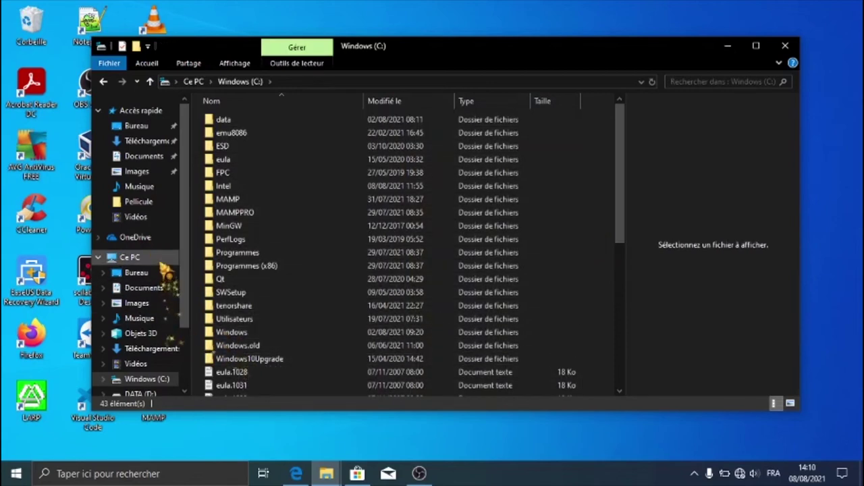
left_click(554, 309)
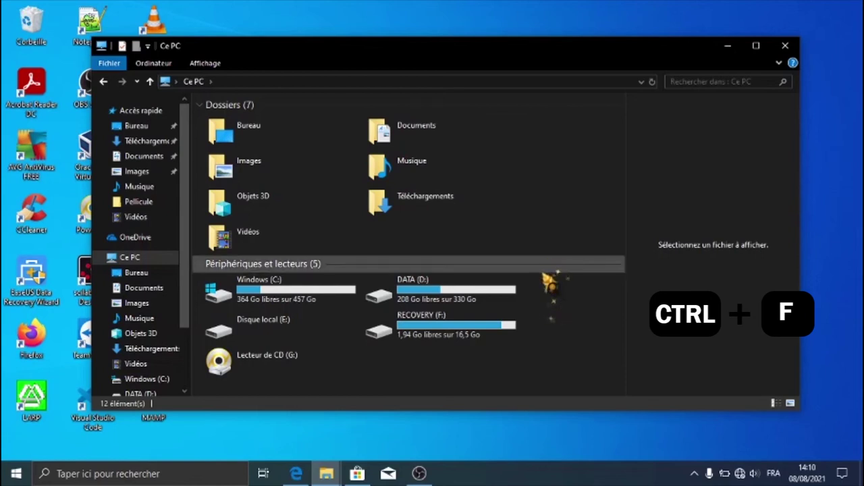
key("ctrl+f")
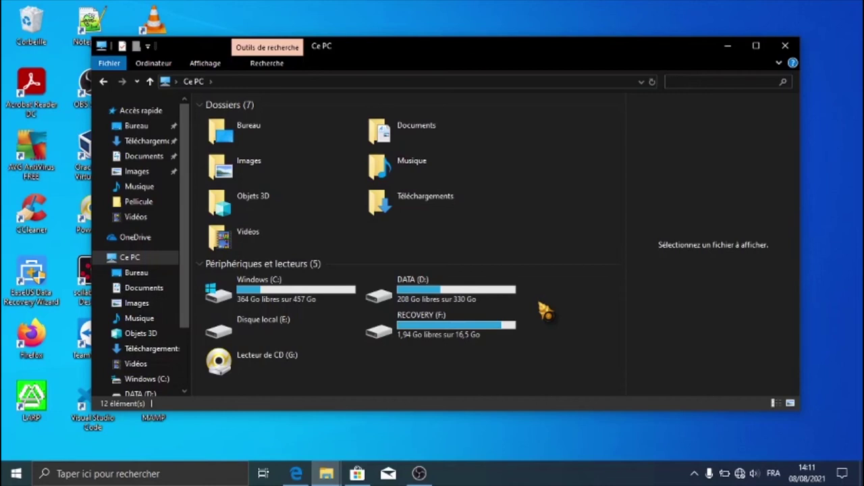
type("file")
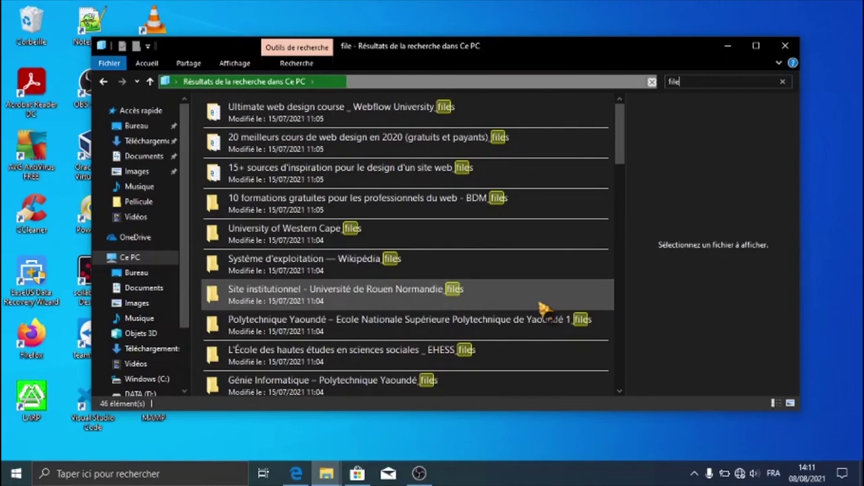
key("Escape")
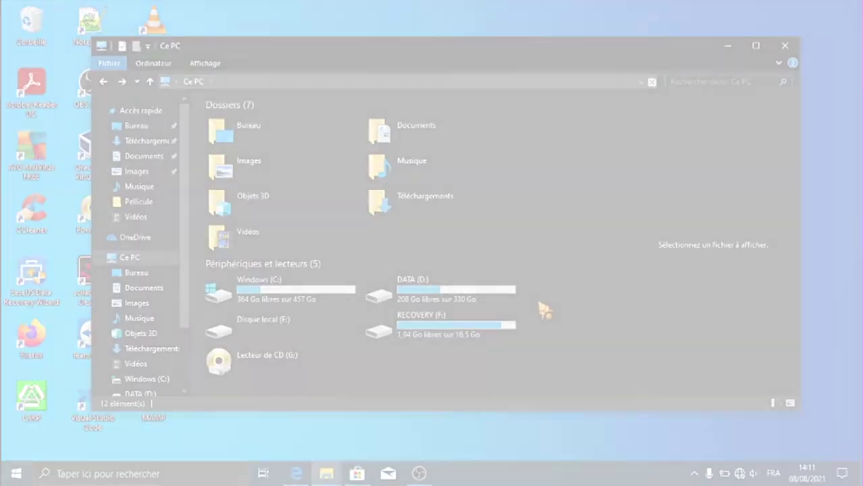
Open the Start menu and close it again
key("super")
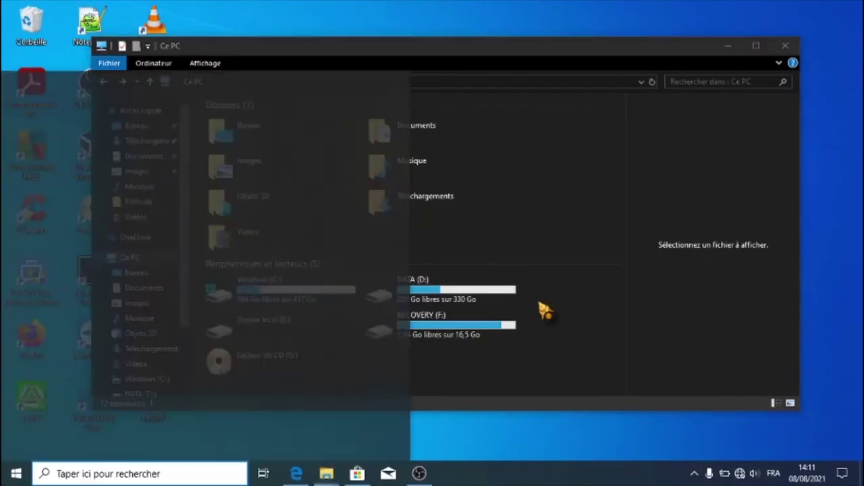
key("super")
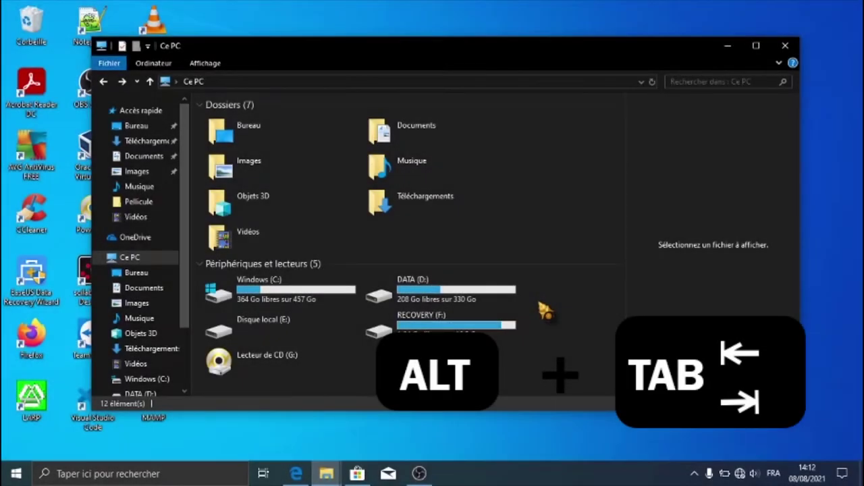
Cycle repeatedly through the Ce PC, Microsoft Edge, Microsoft Store and OBS windows in the window switcher, ending on Ce PC
key("alt+Tab")
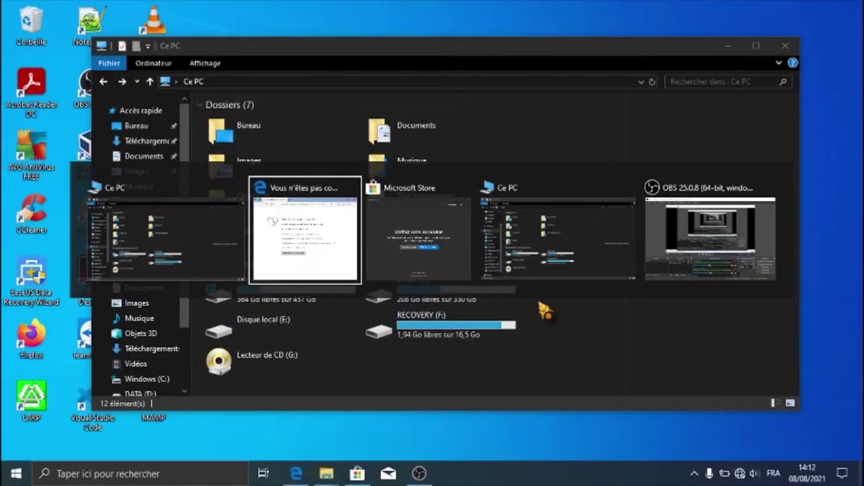
key("Tab")
key("Tab")
key("Tab")
key("Tab")
key("Tab")
key("Tab")
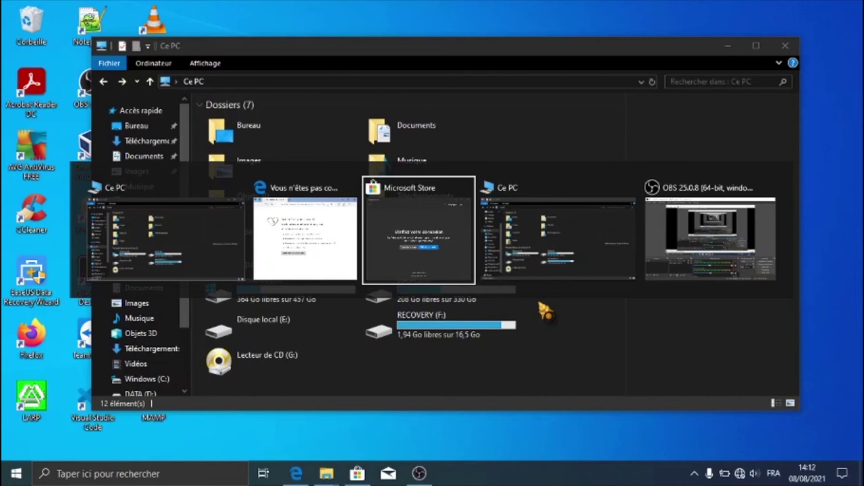
key("alt+Tab")
key("alt+Tab")
key("alt+Tab")
key("alt+Tab")
key("alt+Tab")
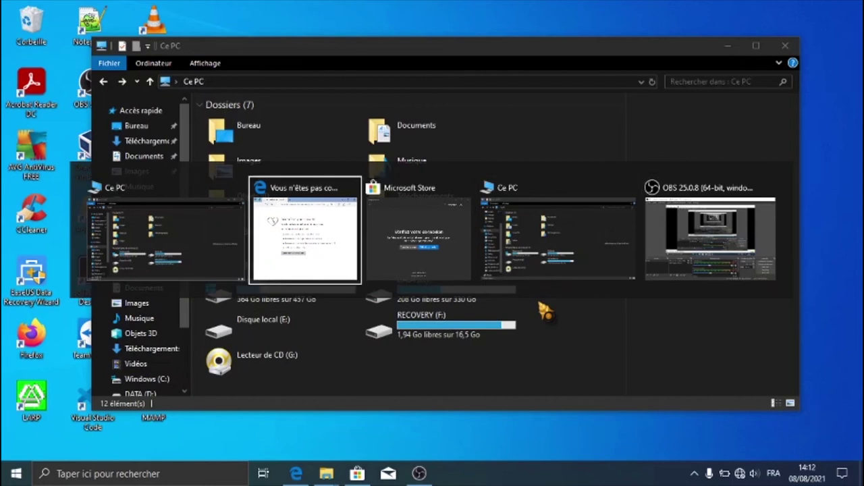
key("alt+Tab")
key("alt+Tab")
key("alt+Tab")
key("alt+Tab")
key("alt+Tab")
key("alt+Tab")
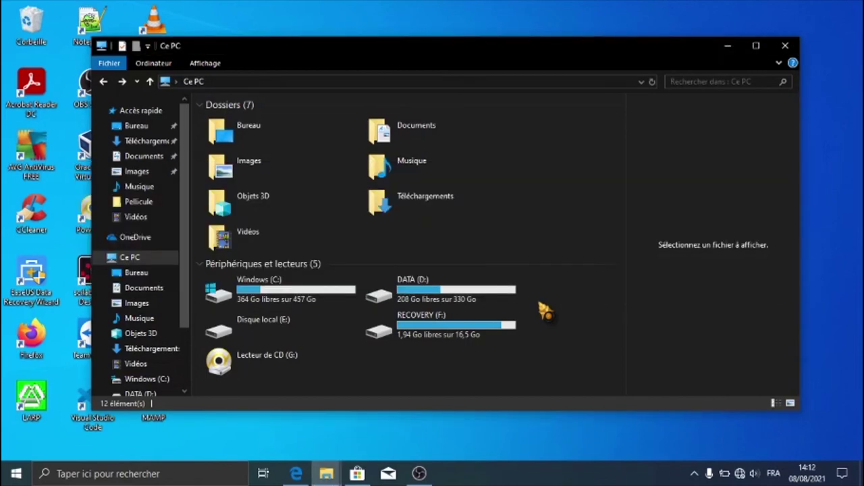
Switch to the Microsoft Edge window, minimize it and restore it
key("alt+Tab")
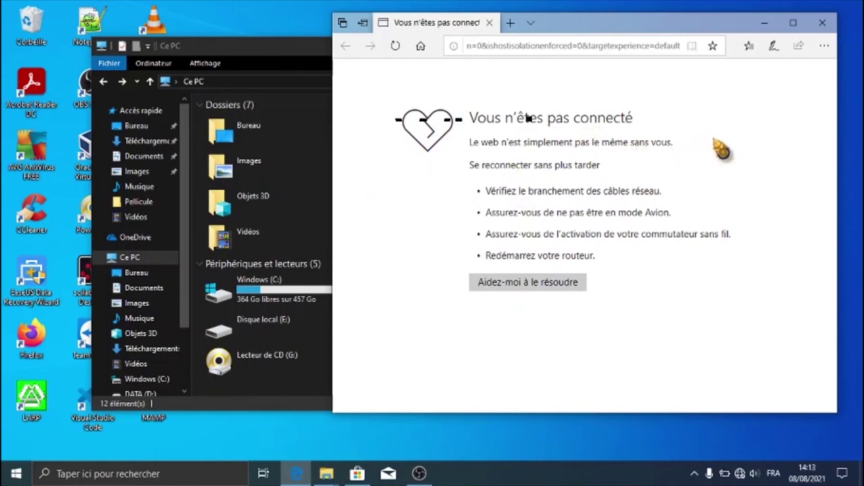
key("super+Down")
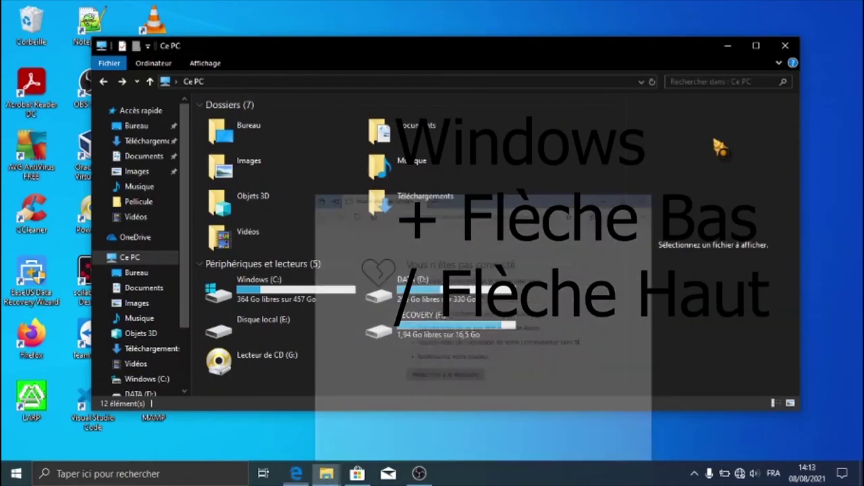
key("super+Up")
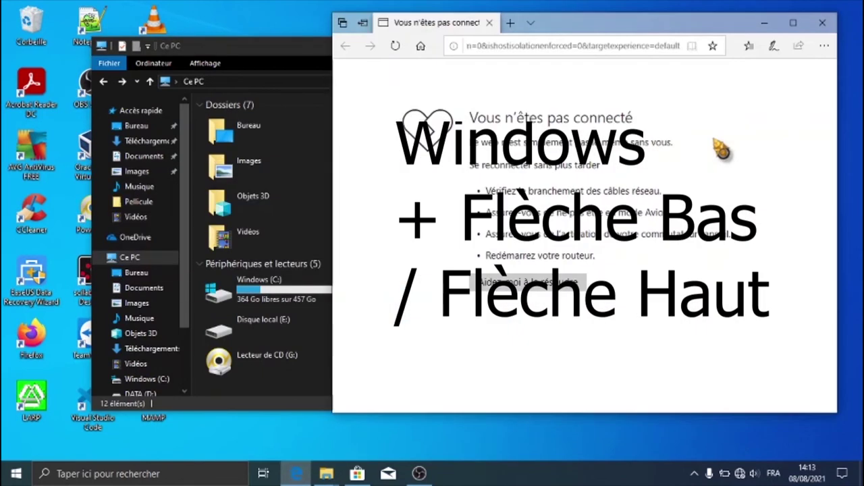
Maximize the Microsoft Edge window, restore it to its normal size and minimize it
key("super+Up")
key("super+Down")
key("super+Down")
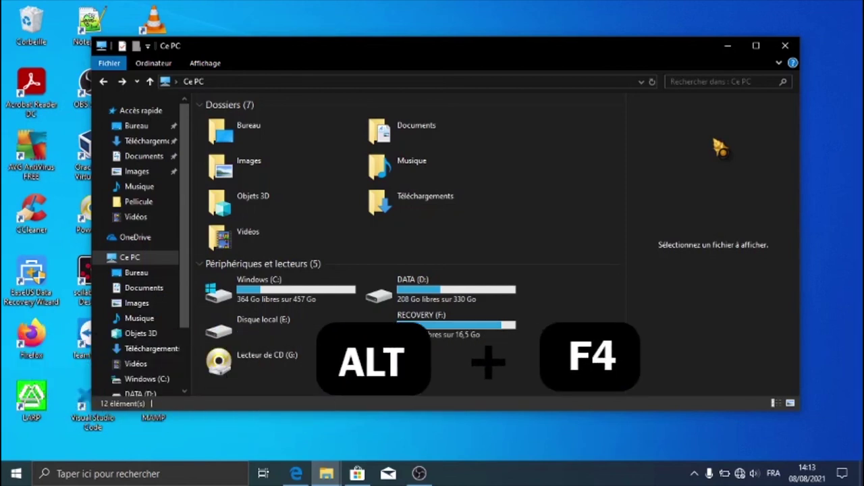
Close the Ce PC window and browse the Windows shutdown dialog's actions as far as Changer d'utilisateur, then cancel the dialog
key("alt+F4")
key("alt+F4")
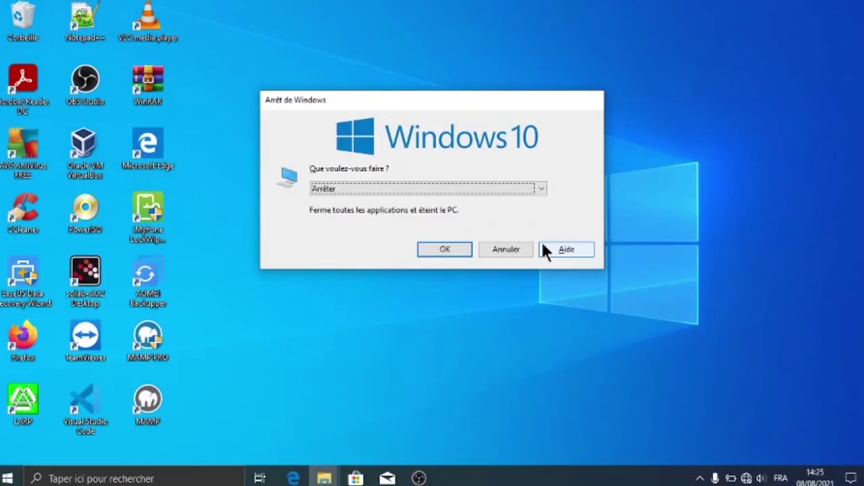
key("Up")
key("Up")
key("Up")
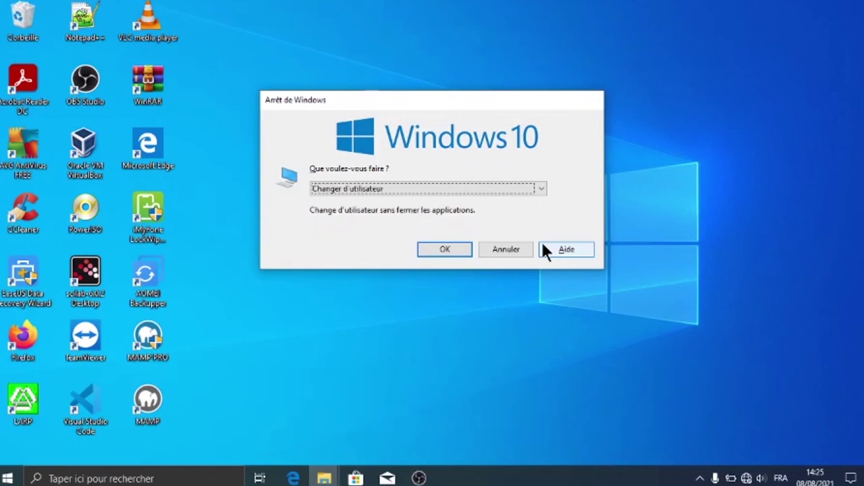
left_click(505, 251)
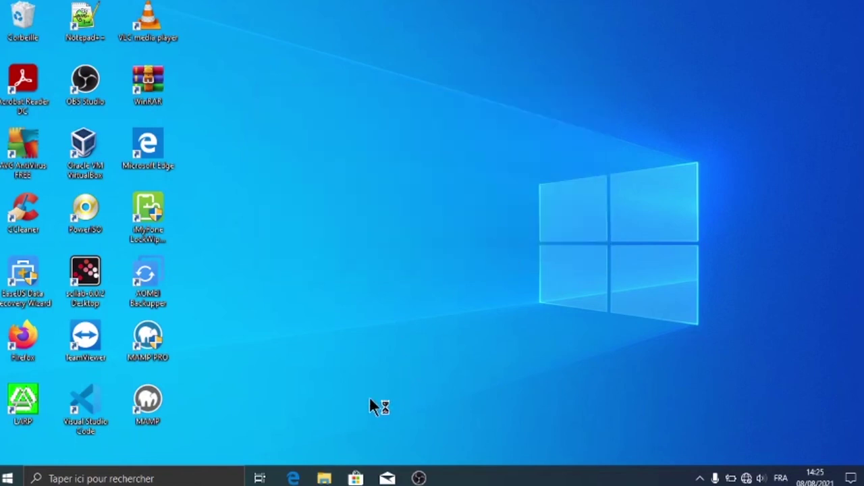
Reopen File Explorer at Ce PC and replace the text of its address with "docu"
left_click(325, 478)
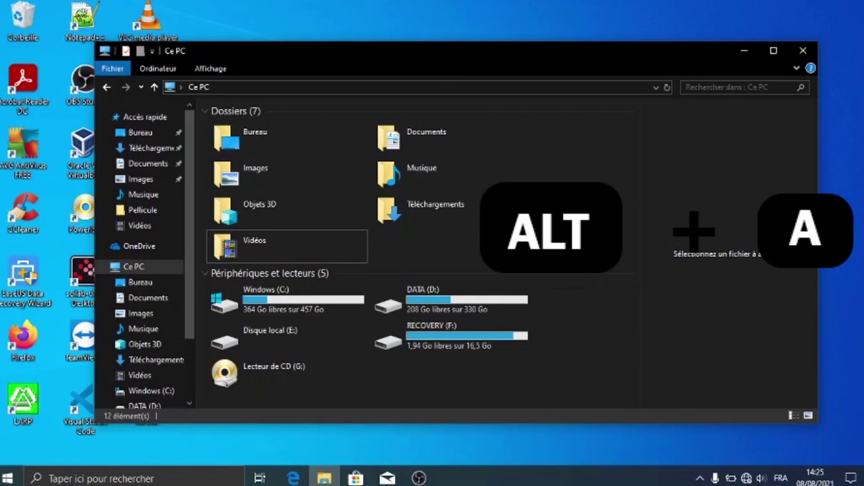
key("alt+a")
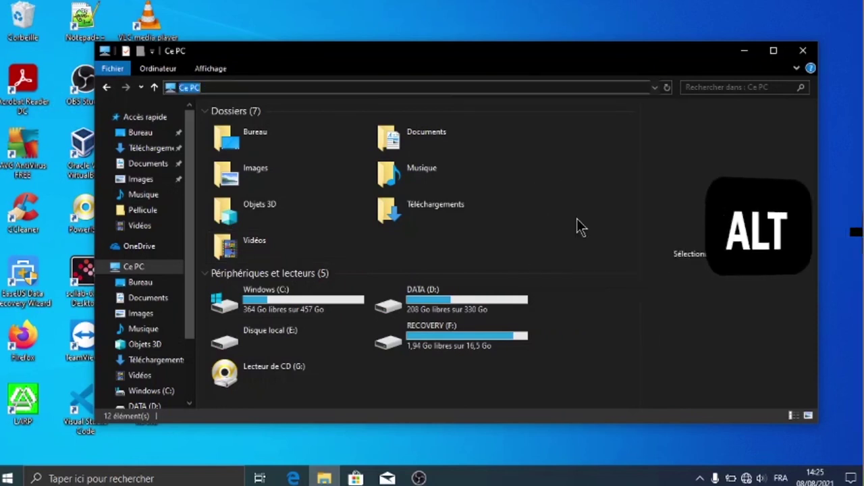
key("BackSpace")
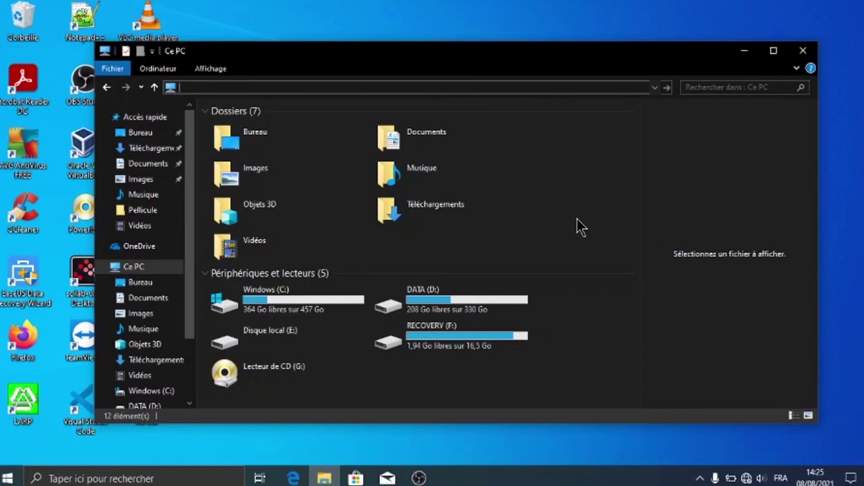
type("docu")
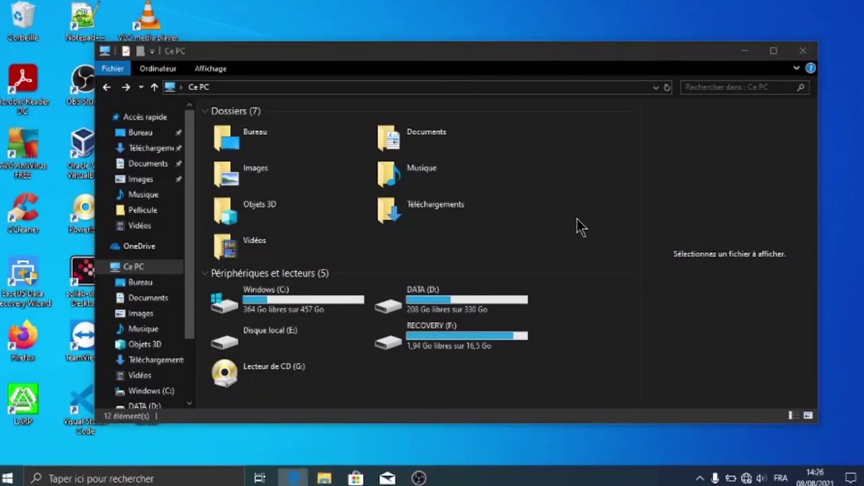
Cycle the focus through the taskbar apps from Microsoft Edge to Microsoft Store and release it
key("super+t")
key("super+t")
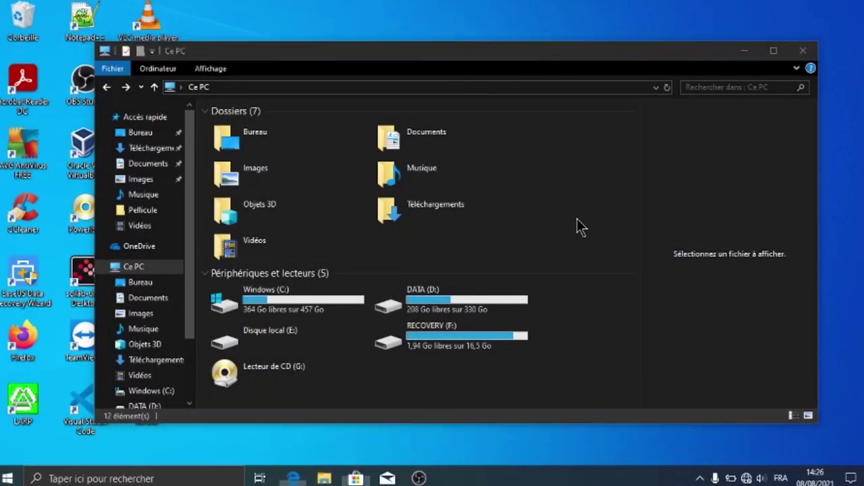
key("Escape")
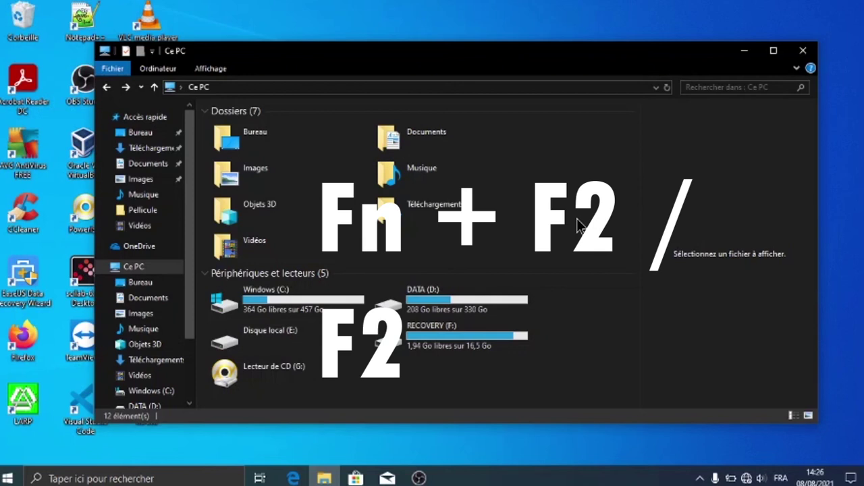
Open the Images folder and put the name of the Captures d'écran folder into editing, leaving it without a new name
double_click(277, 174)
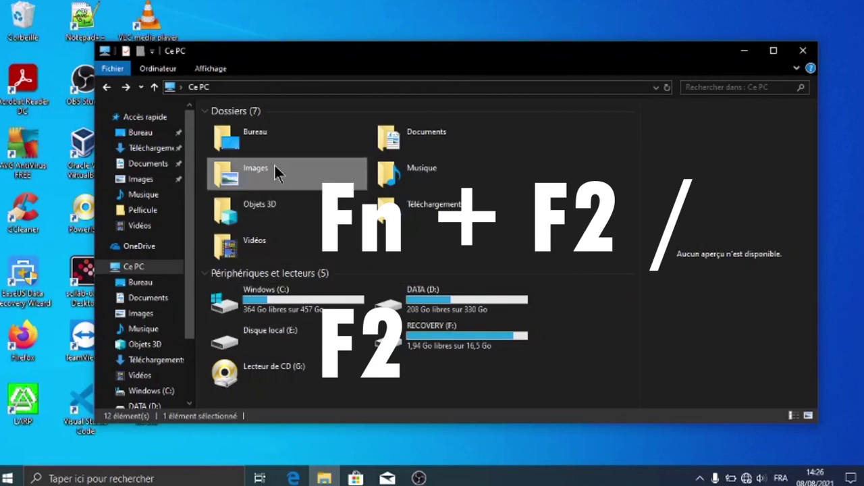
left_click(255, 169)
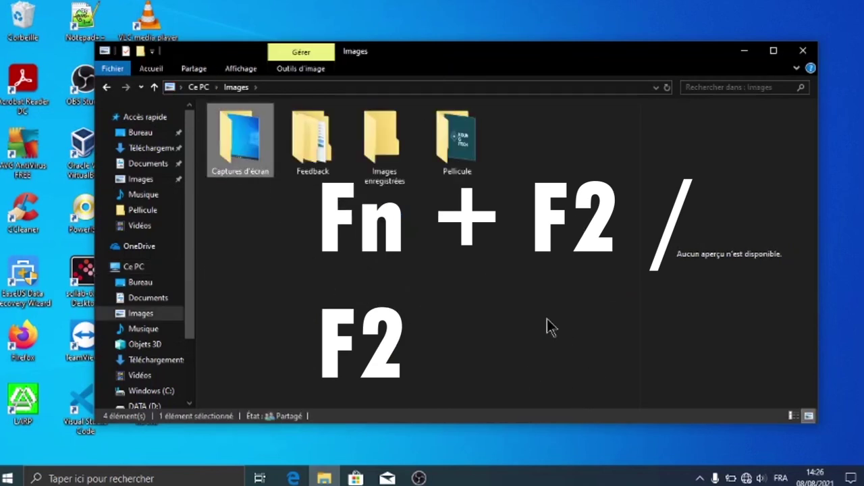
key("F2")
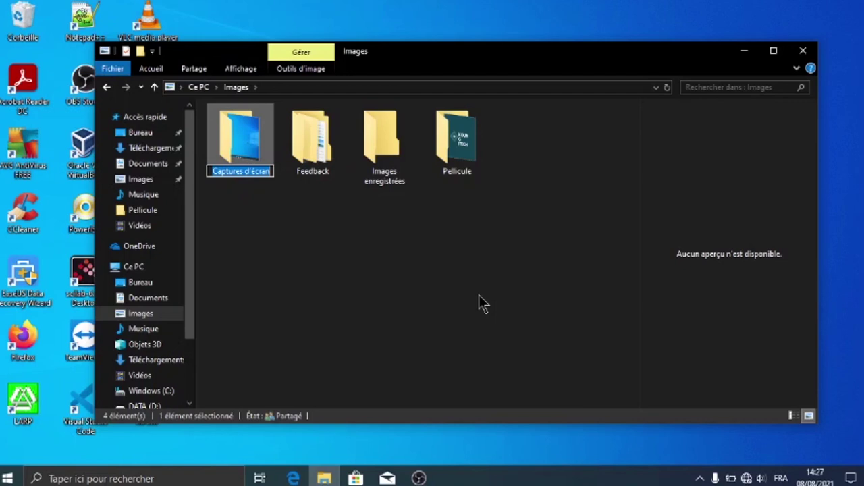
left_click(479, 295)
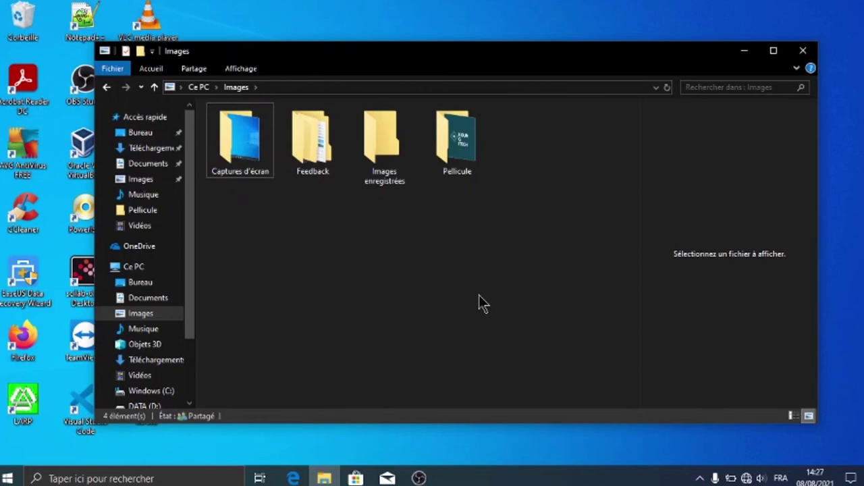